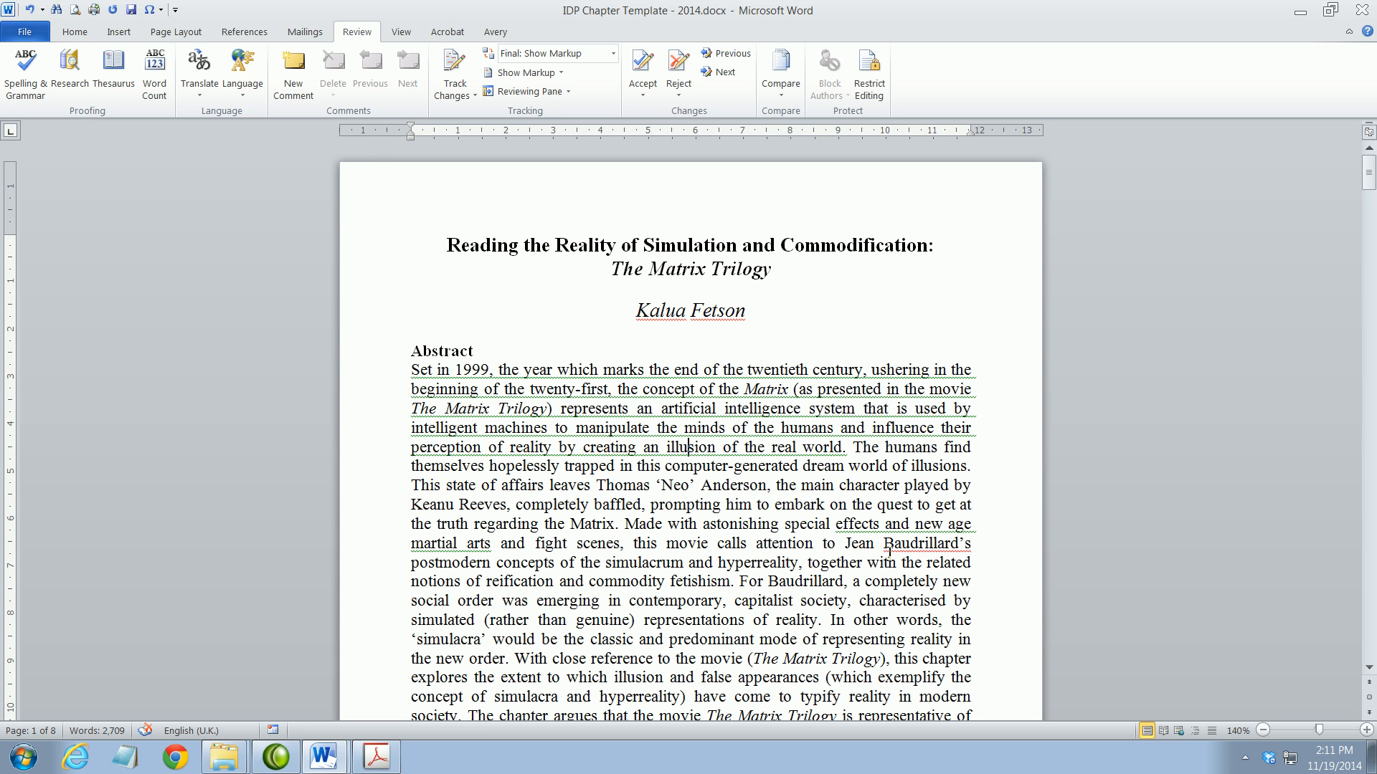
Select and deselect passages of the abstract, including Baudrillard’s and its underlined opening sentence
drag(884, 546, 939, 559)
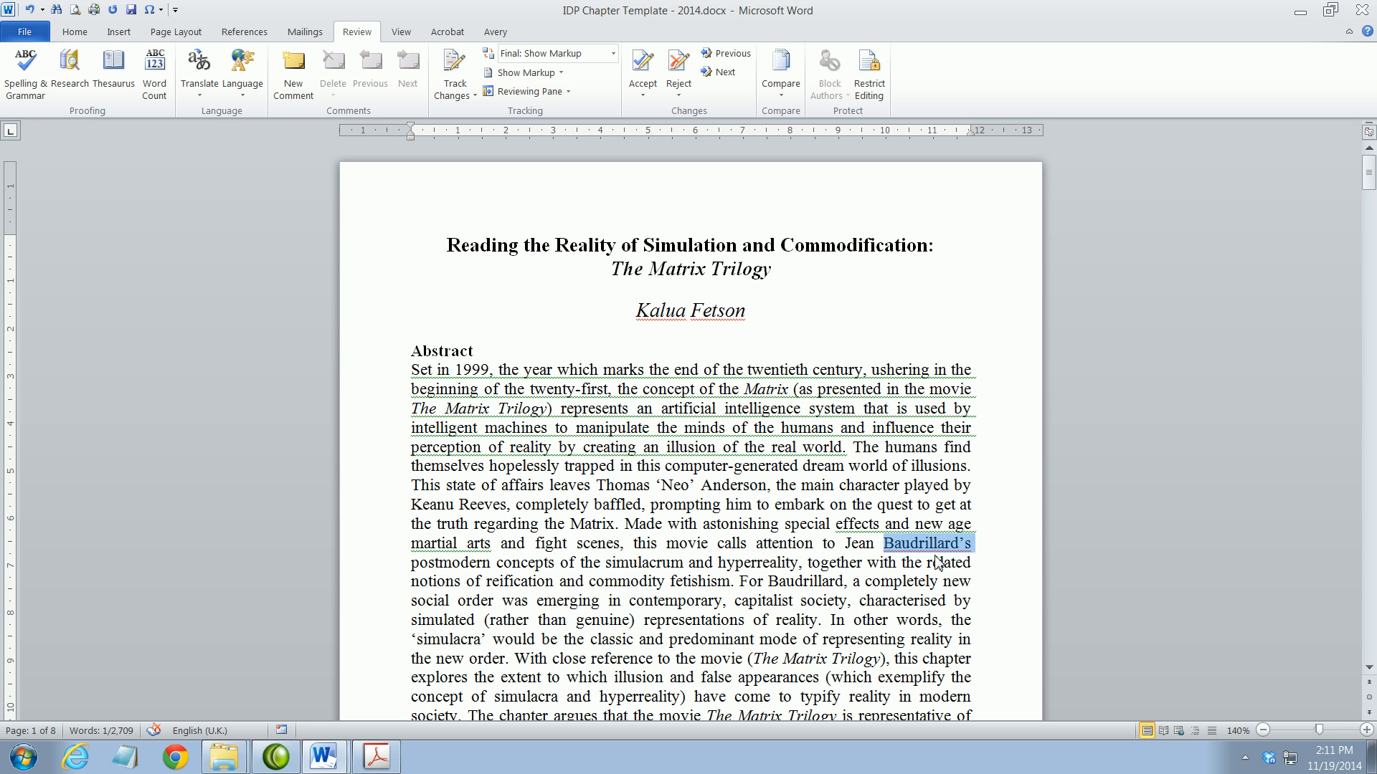
click(937, 555)
click(563, 376)
drag(564, 376, 835, 452)
click(667, 391)
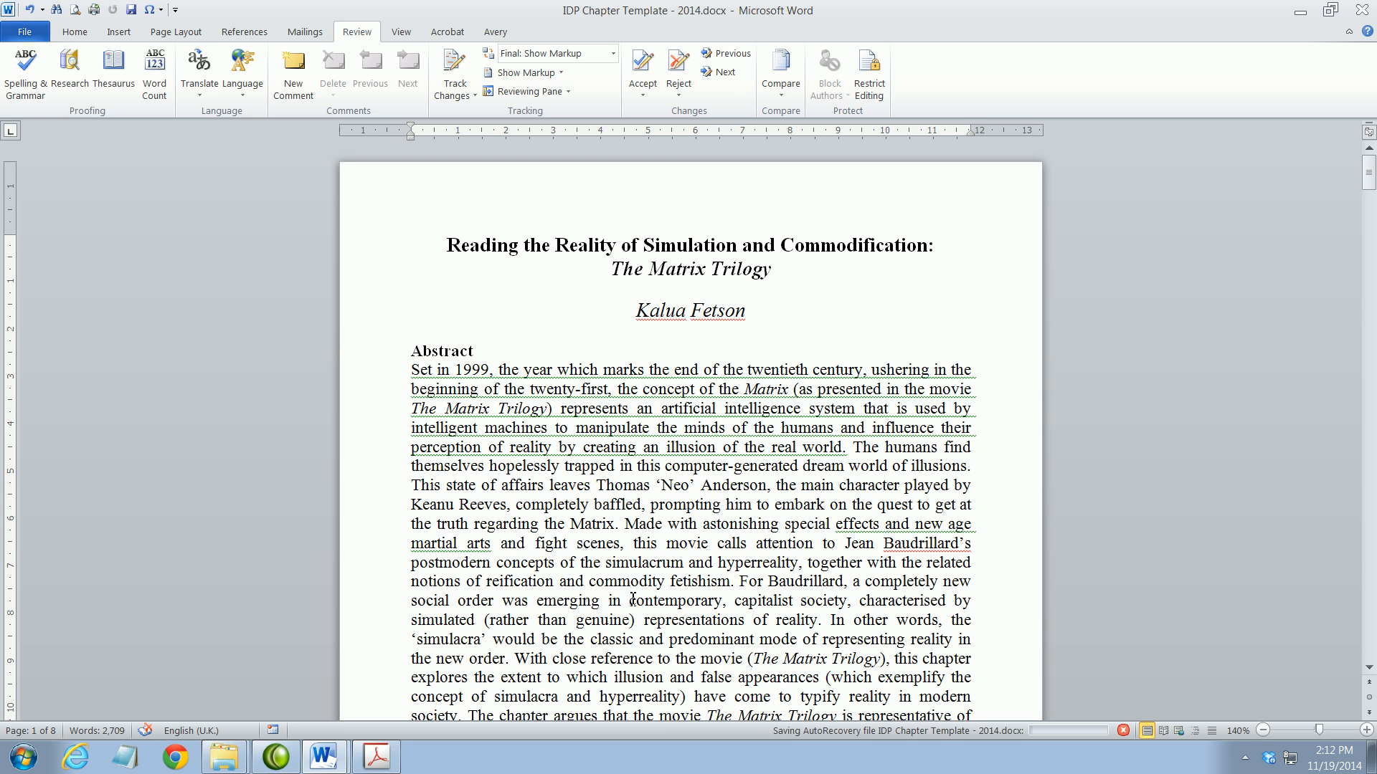
click(662, 487)
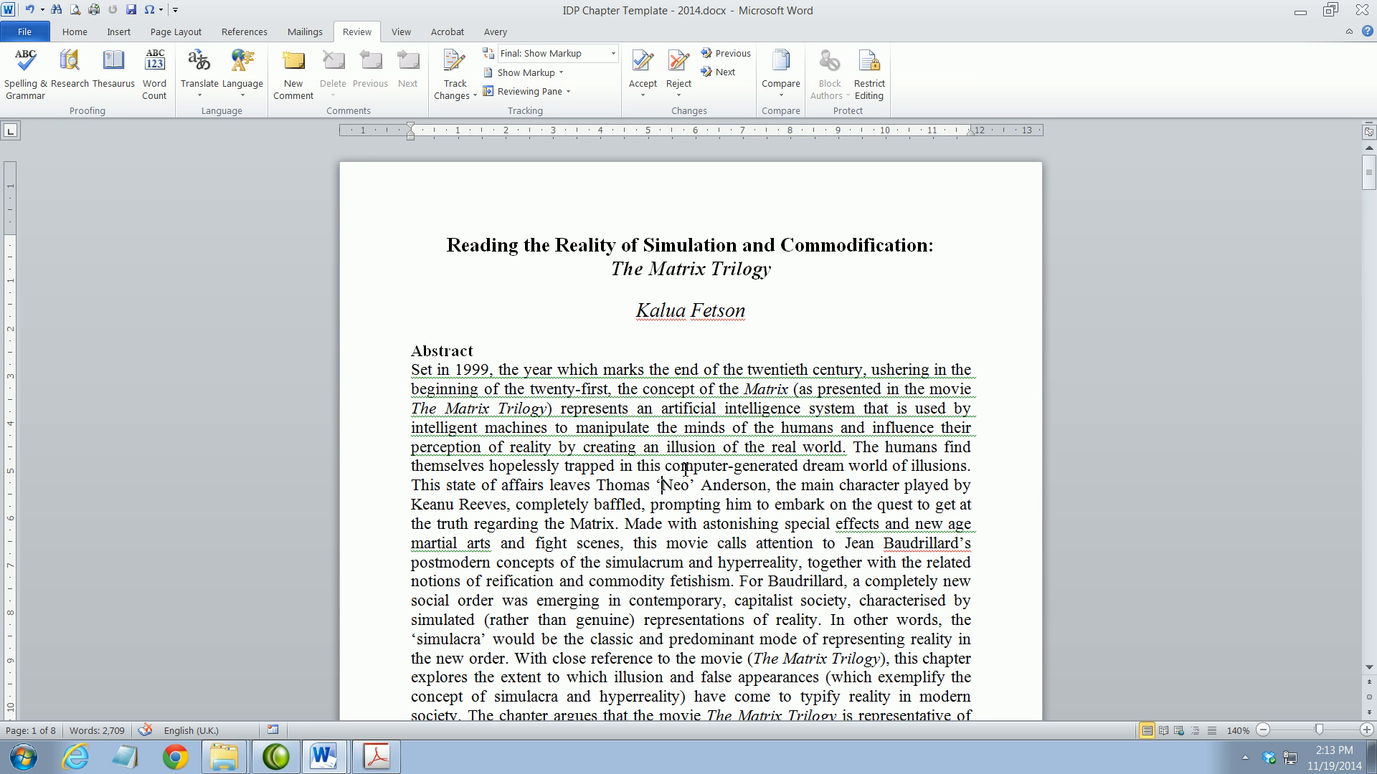
click(662, 408)
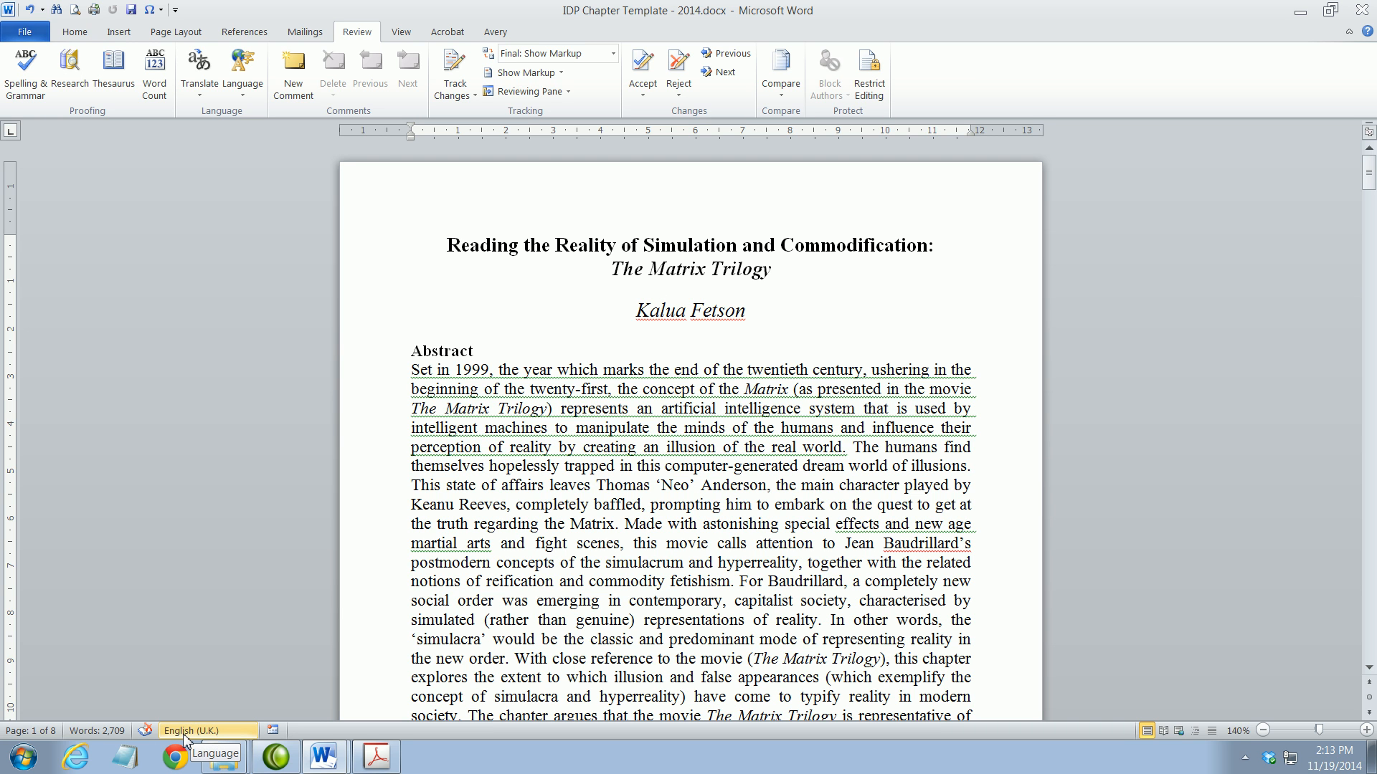
click(560, 429)
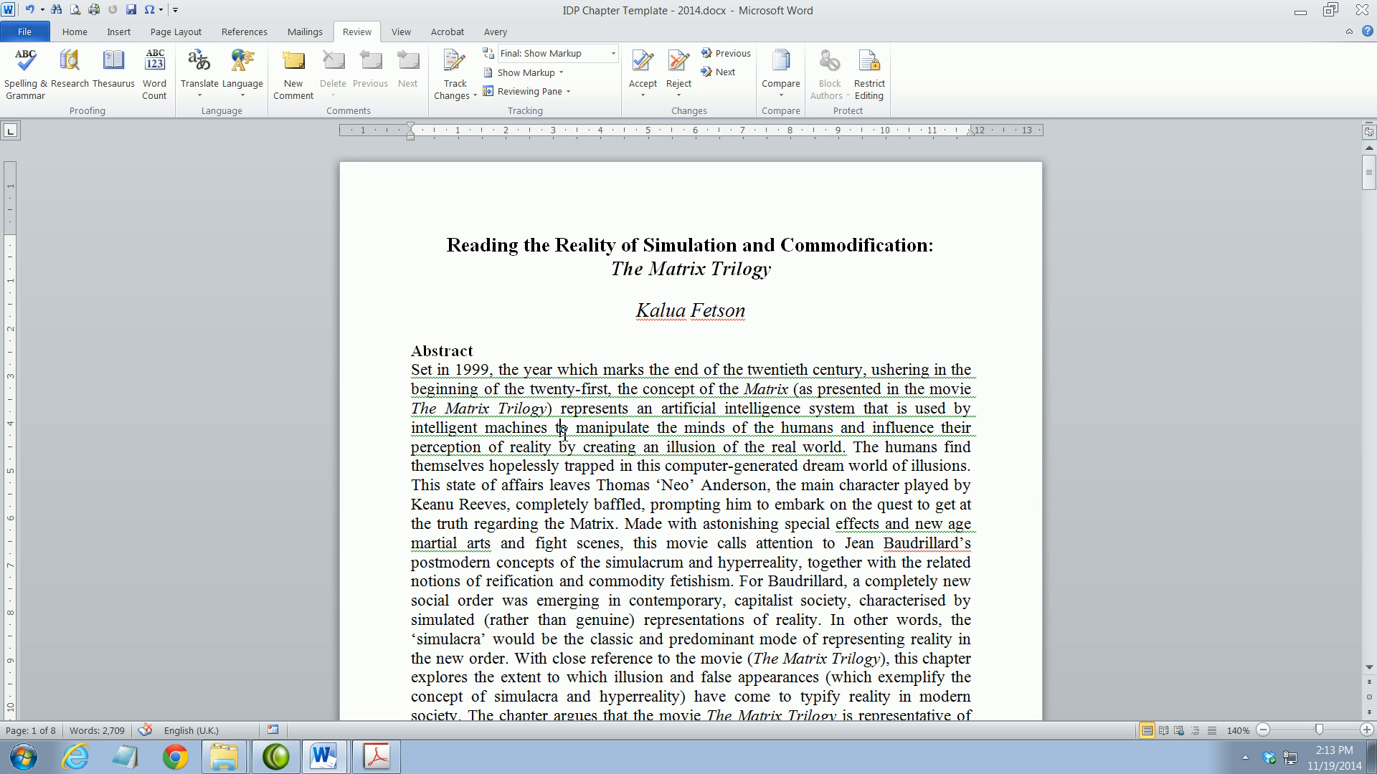
Select the entire document with Select All on the Home tab
click(75, 32)
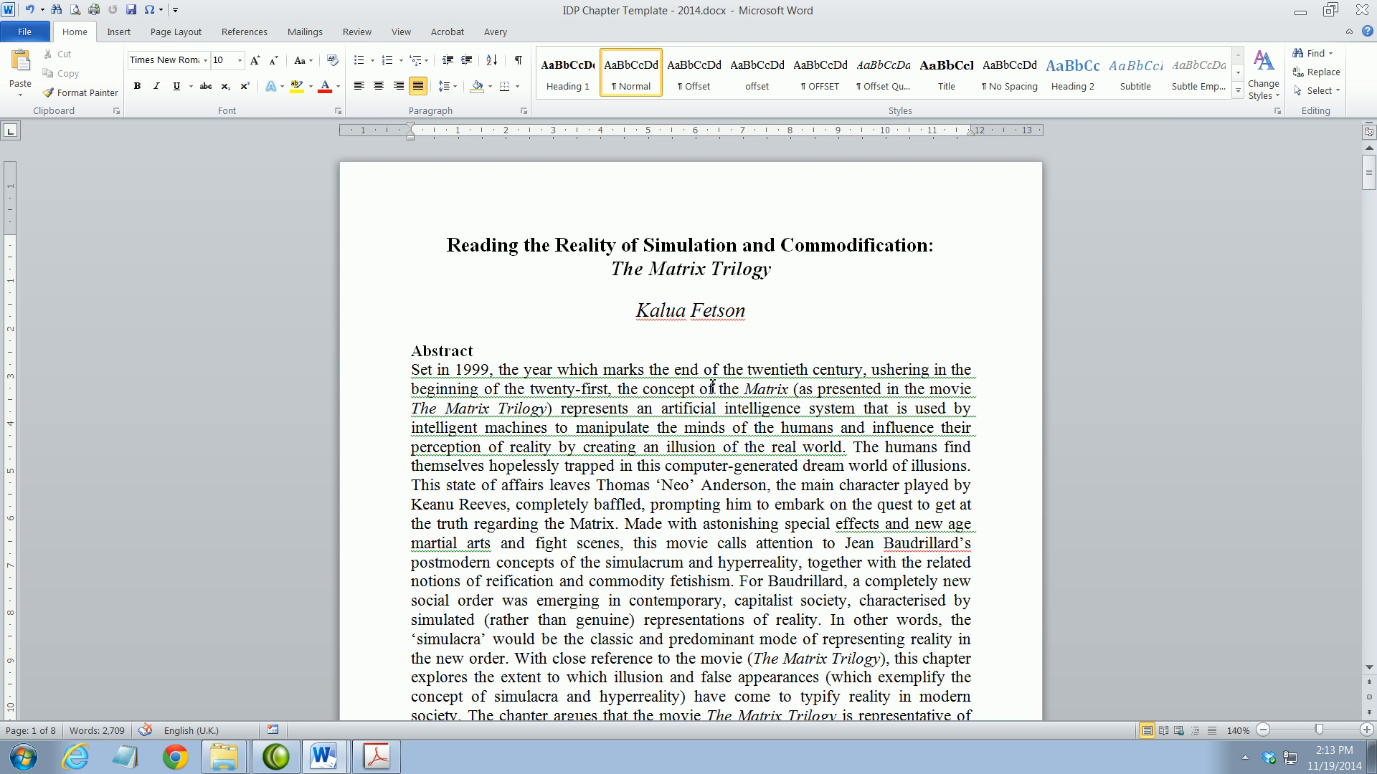
click(1336, 91)
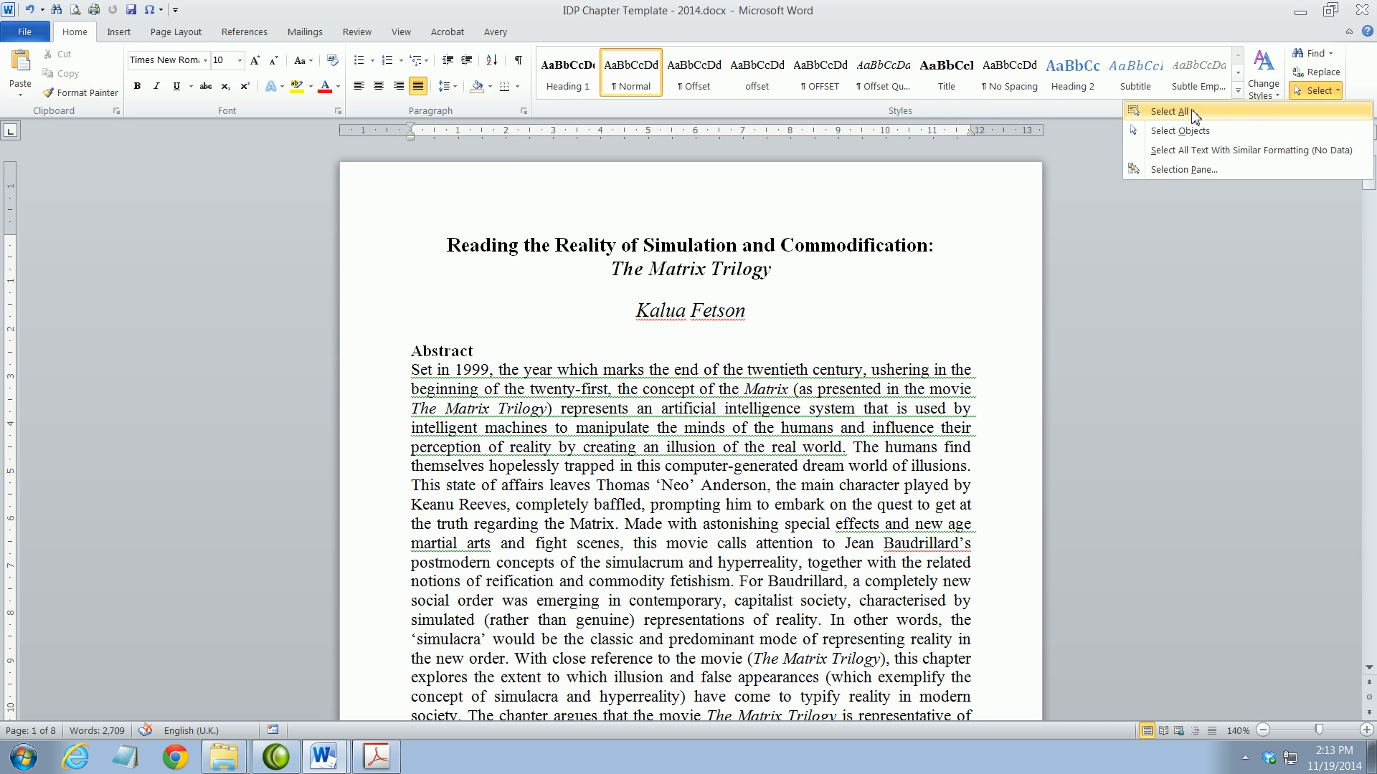
click(1170, 111)
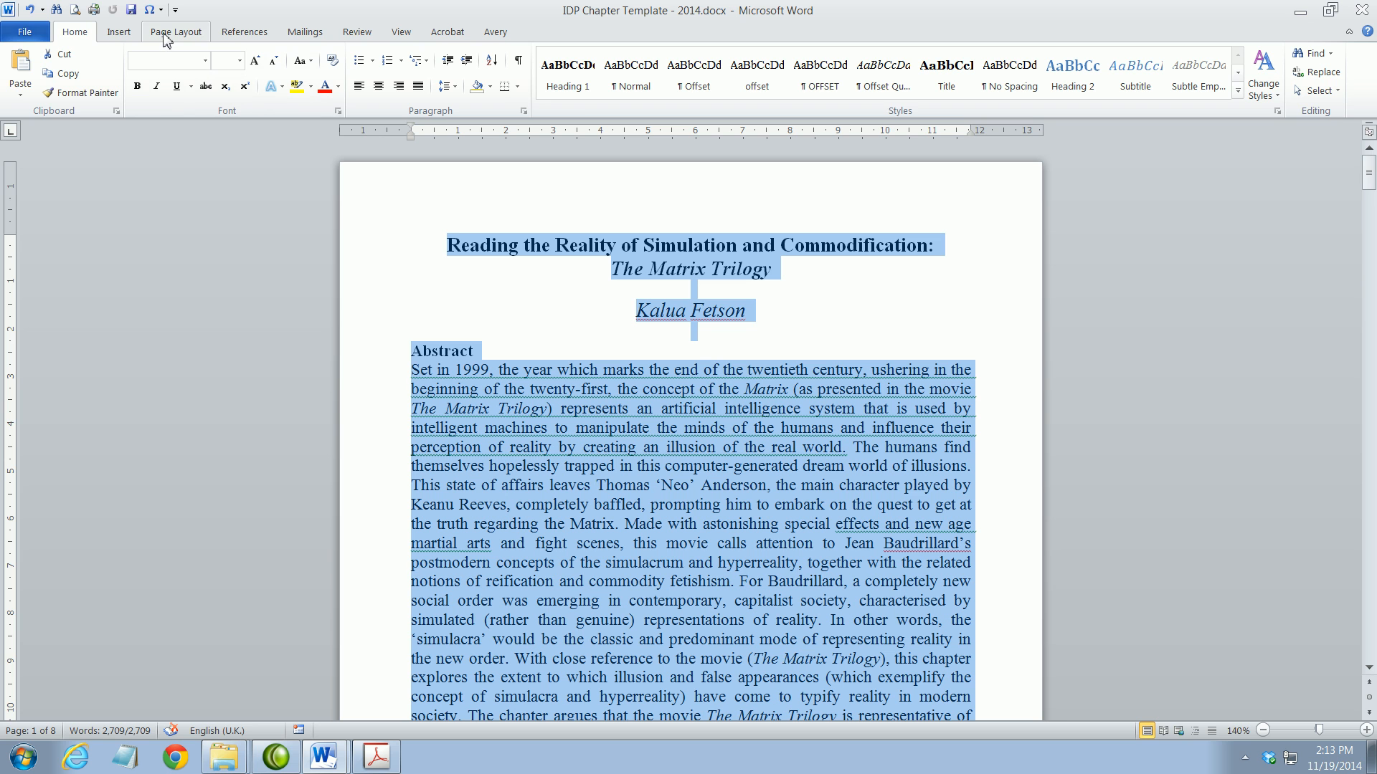
Set the proofing language to English (U.K.) with spelling and grammar checking turned on
click(359, 33)
click(248, 90)
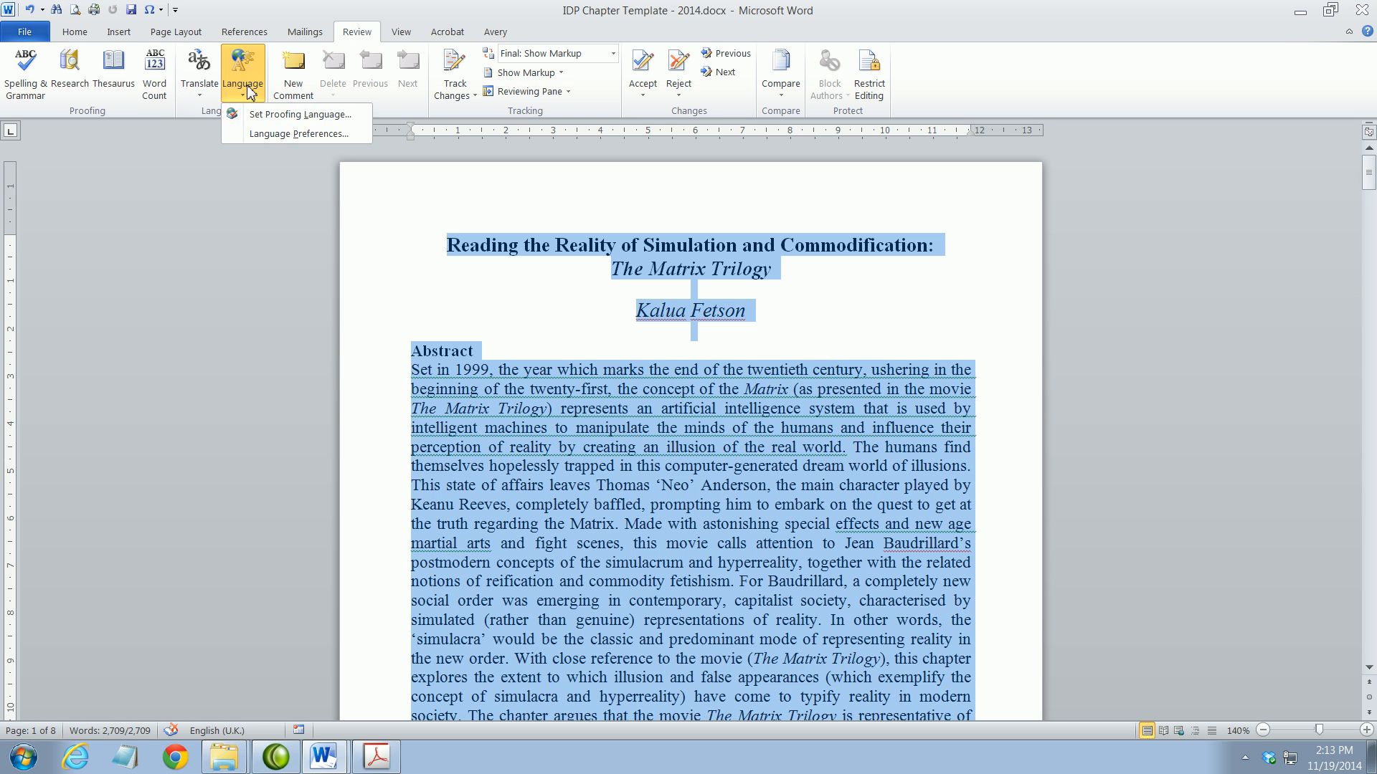
click(287, 114)
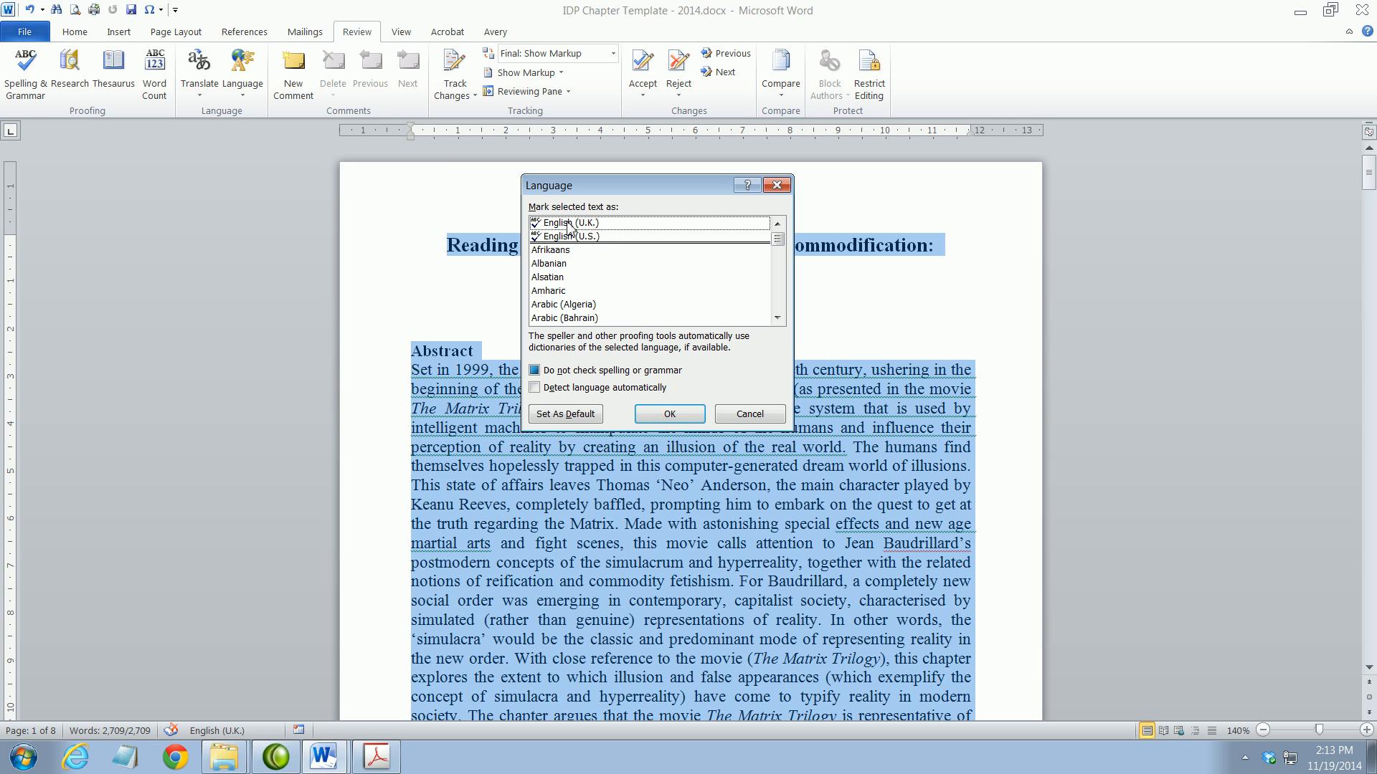
click(568, 223)
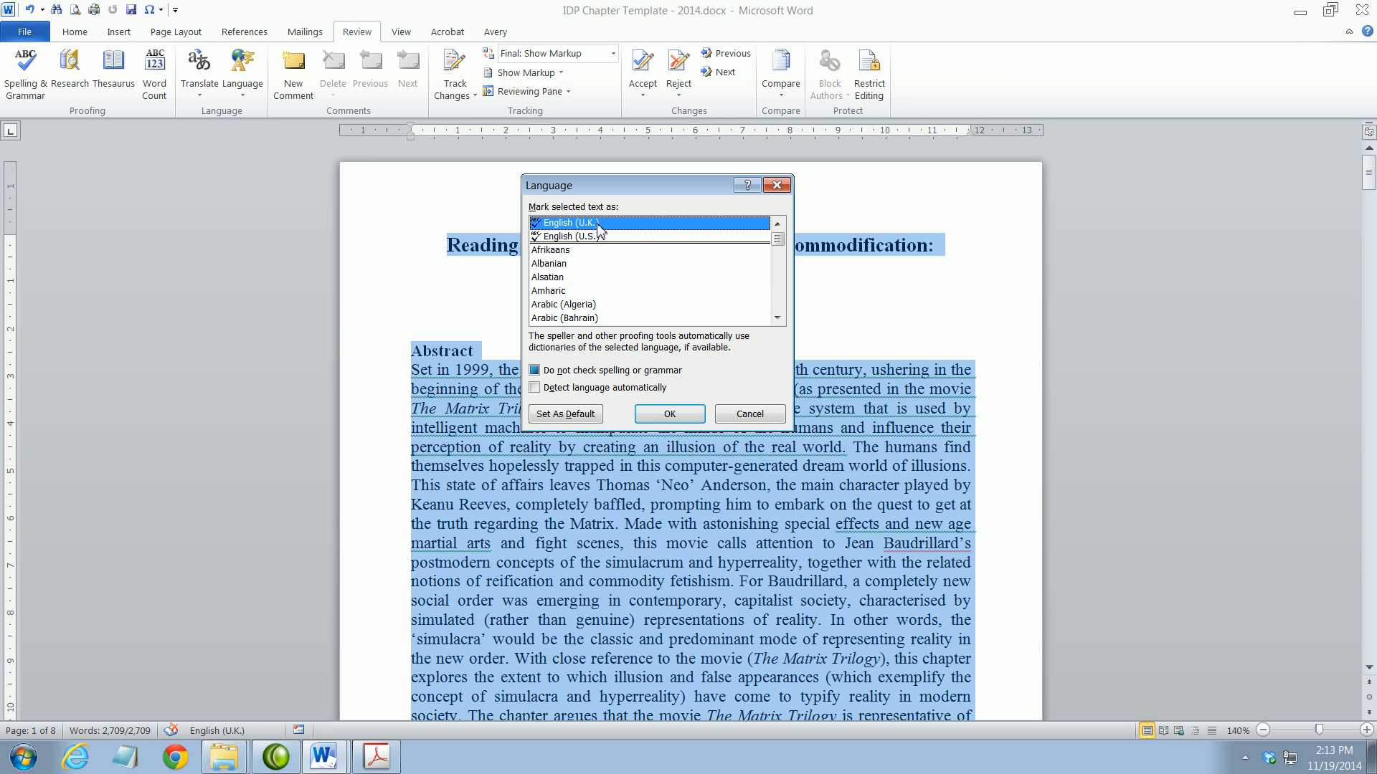
click(535, 371)
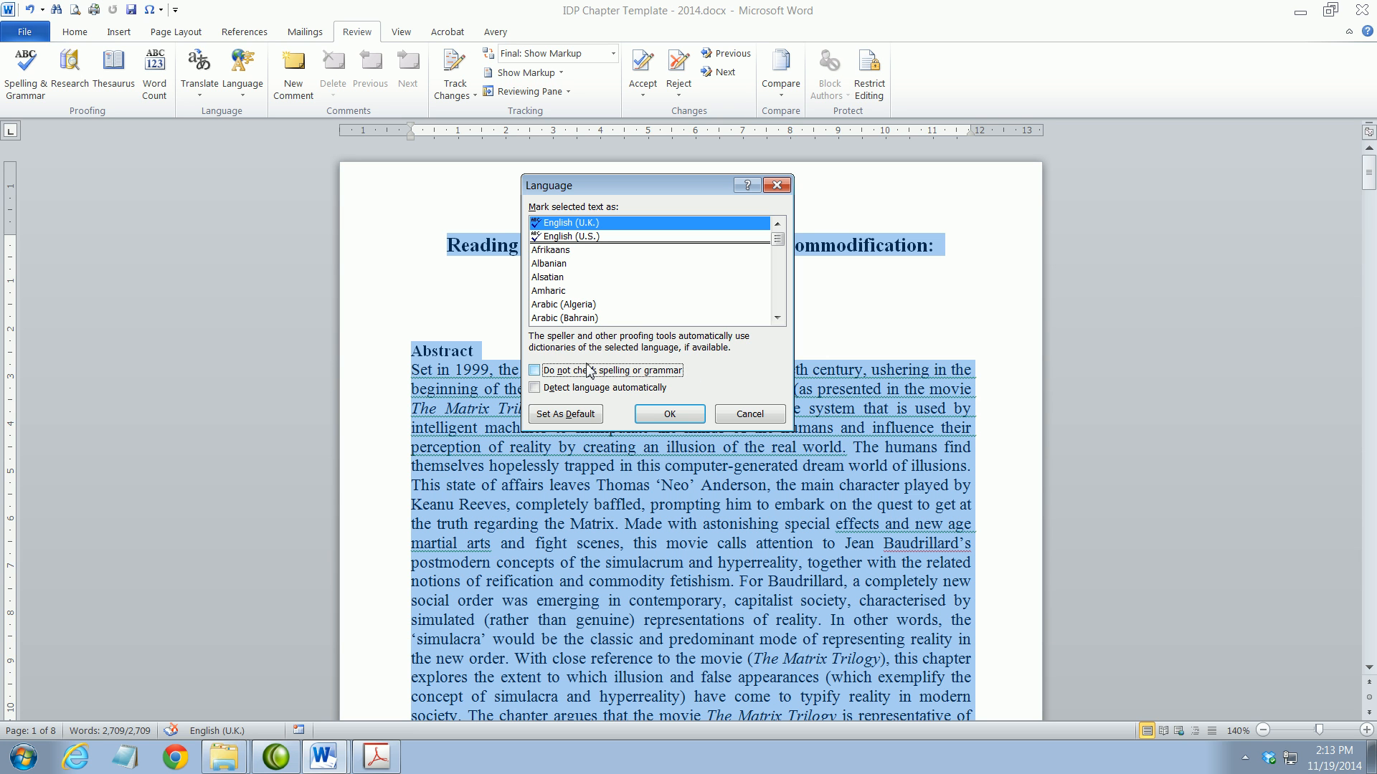
click(667, 415)
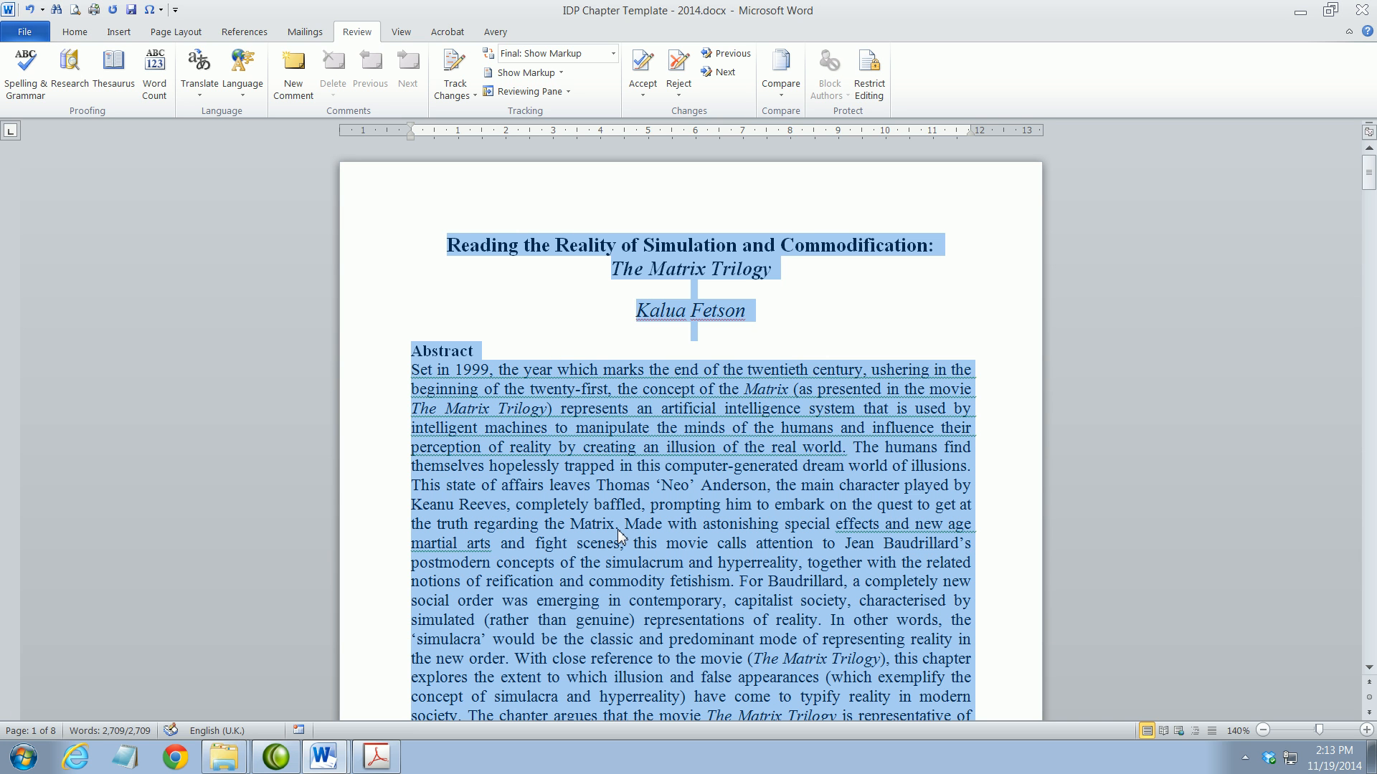
click(617, 528)
Select the Notes section through the Bibliography
drag(1368, 173, 1360, 561)
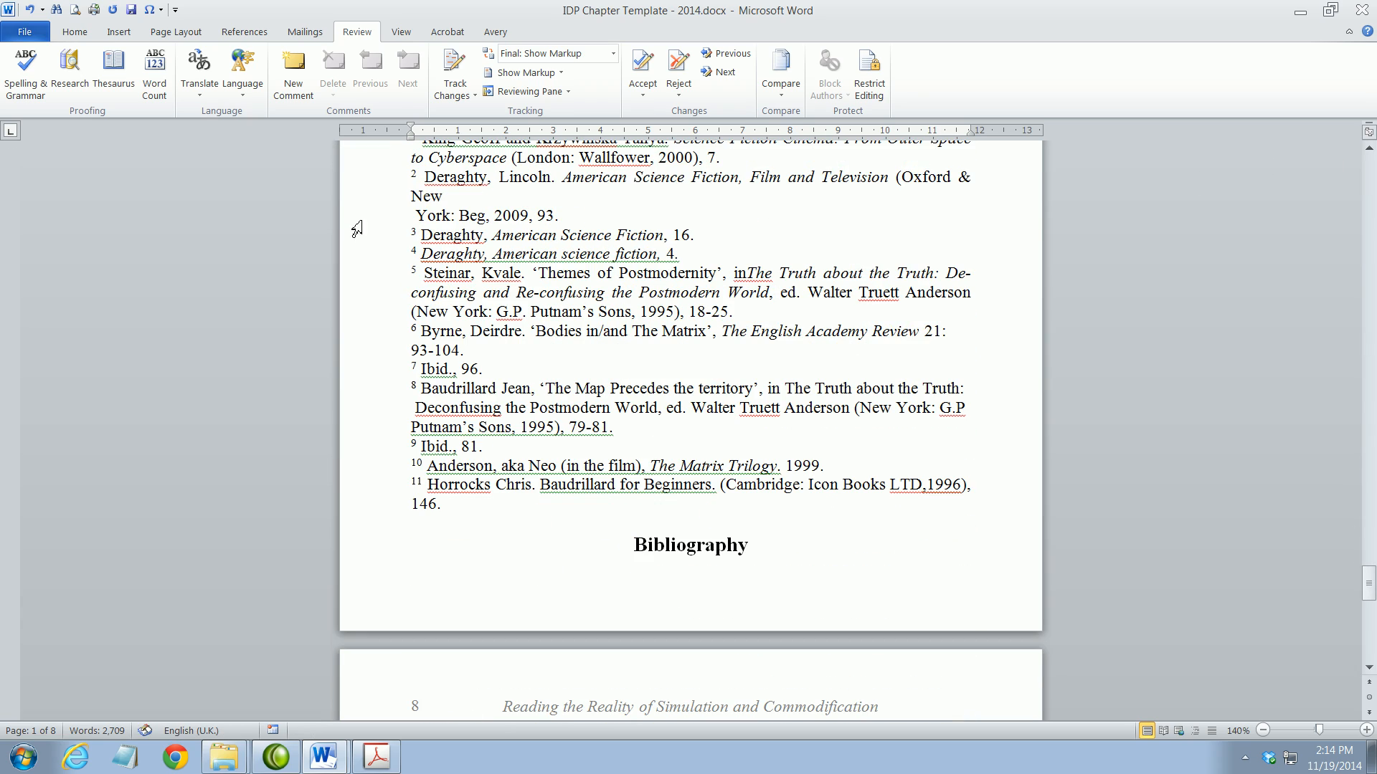
click(431, 216)
scroll(439, 273, up, 1)
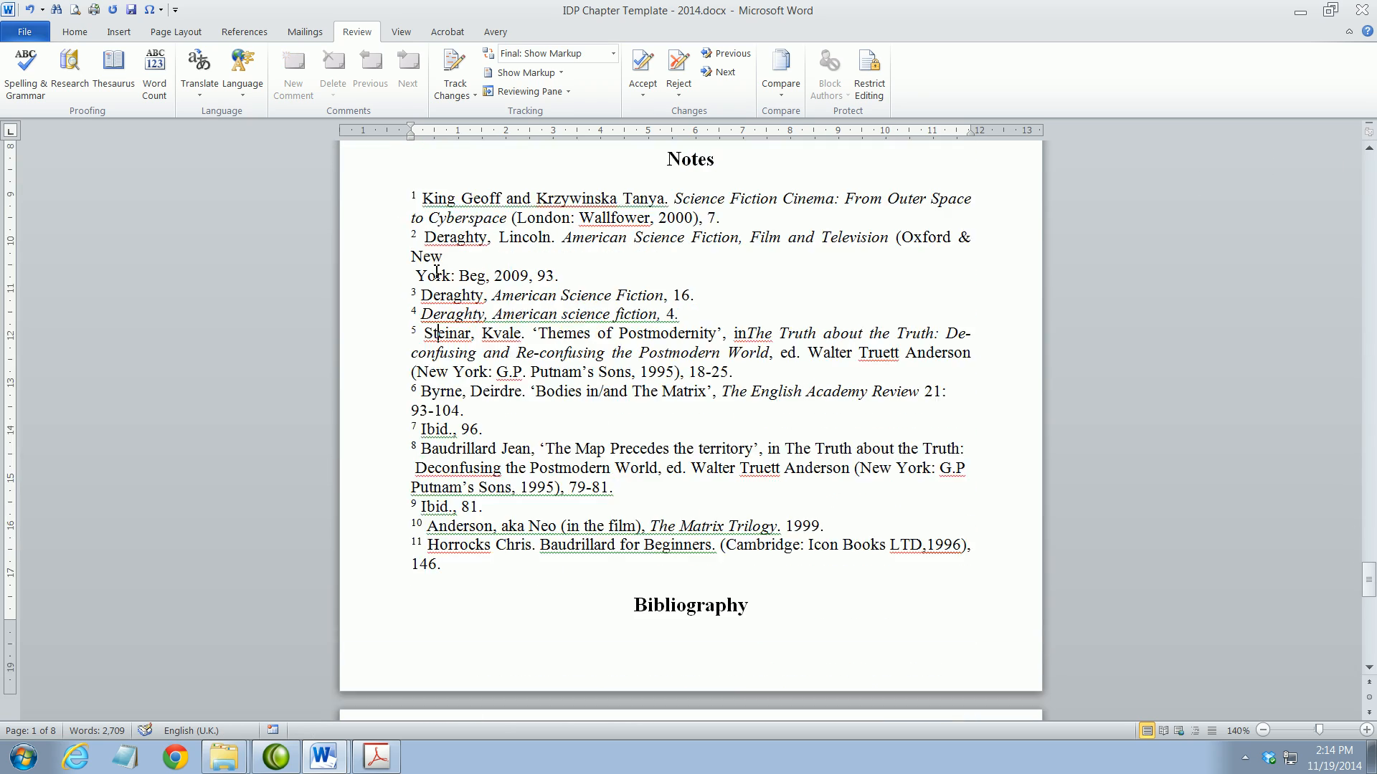
drag(412, 198, 793, 755)
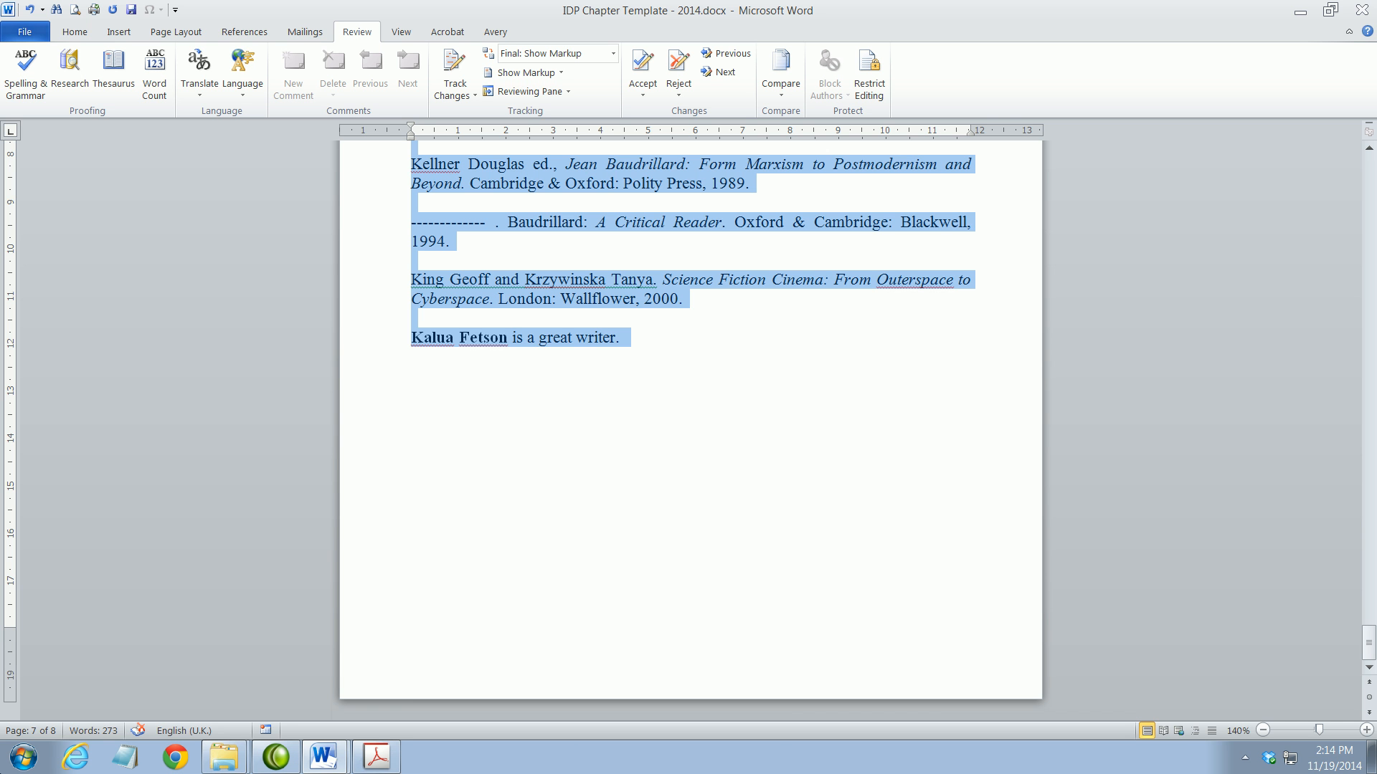
scroll(692, 430, up, 3)
scroll(99, 626, up, 10)
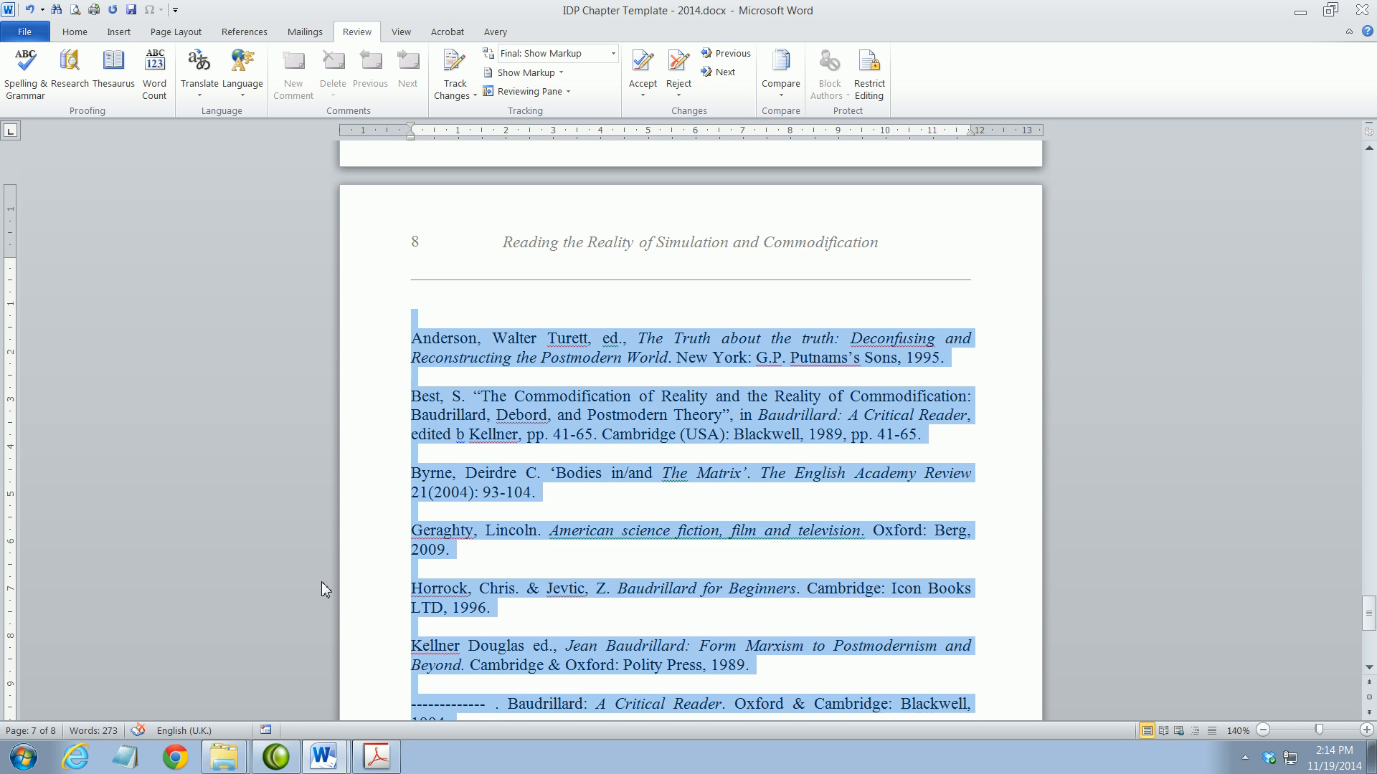
scroll(526, 554, up, 4)
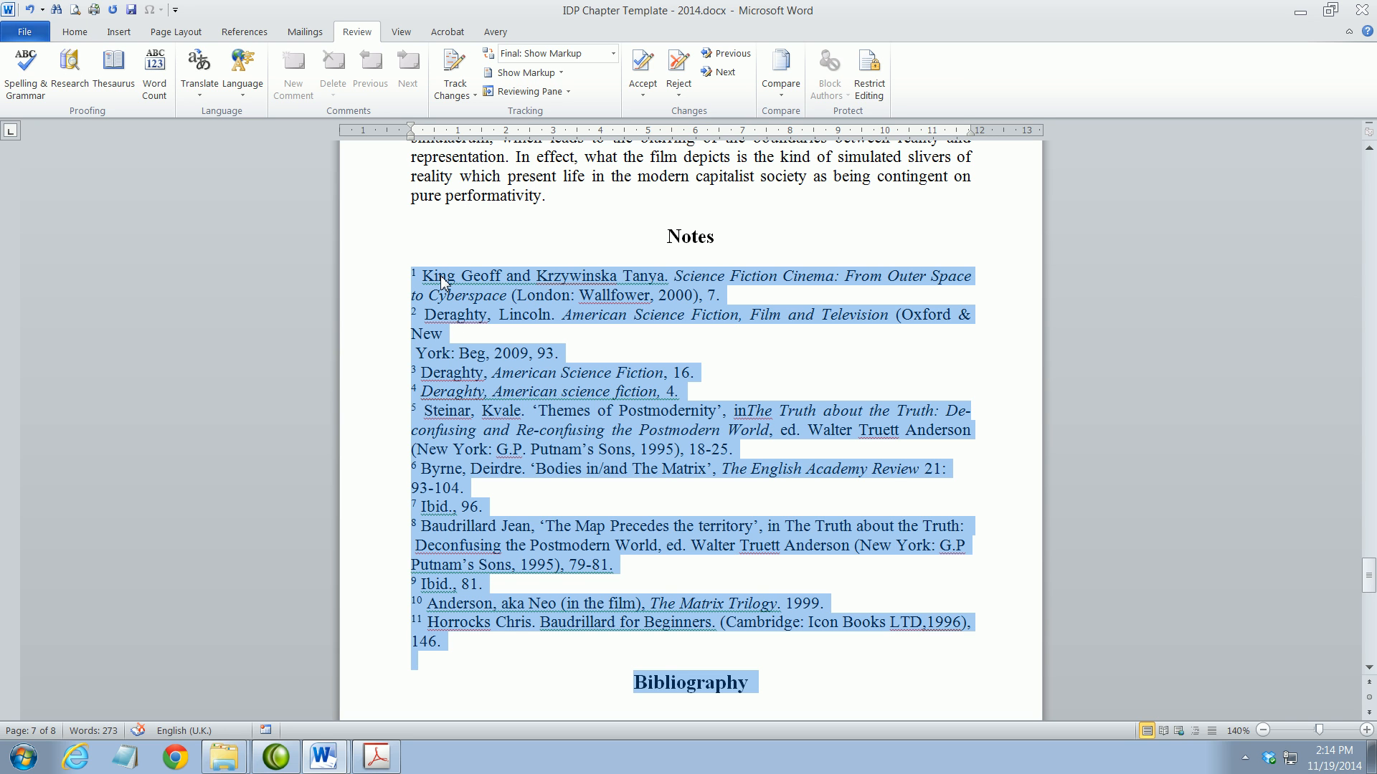
Apply English (U.K.) proofing to the selection, then return to the abstract on page 1
click(243, 85)
click(272, 115)
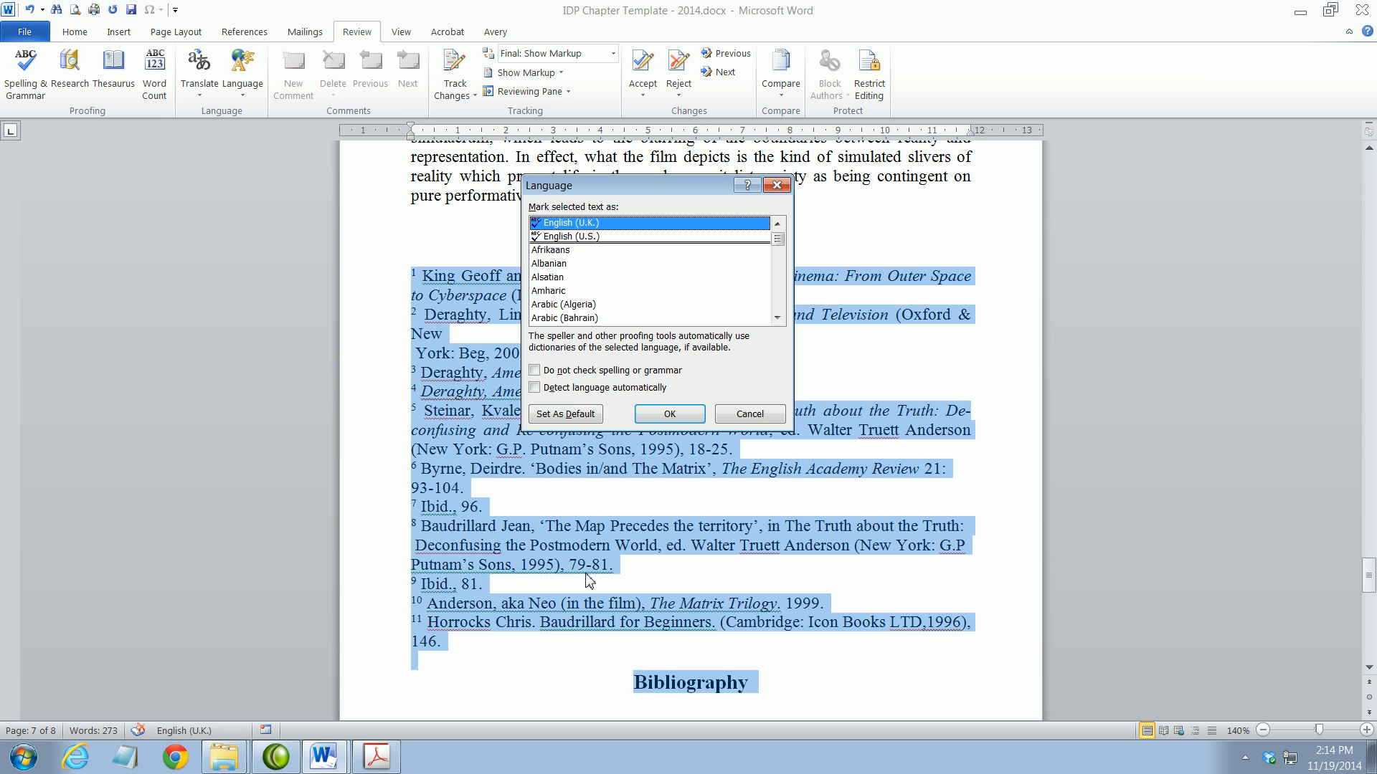
click(669, 413)
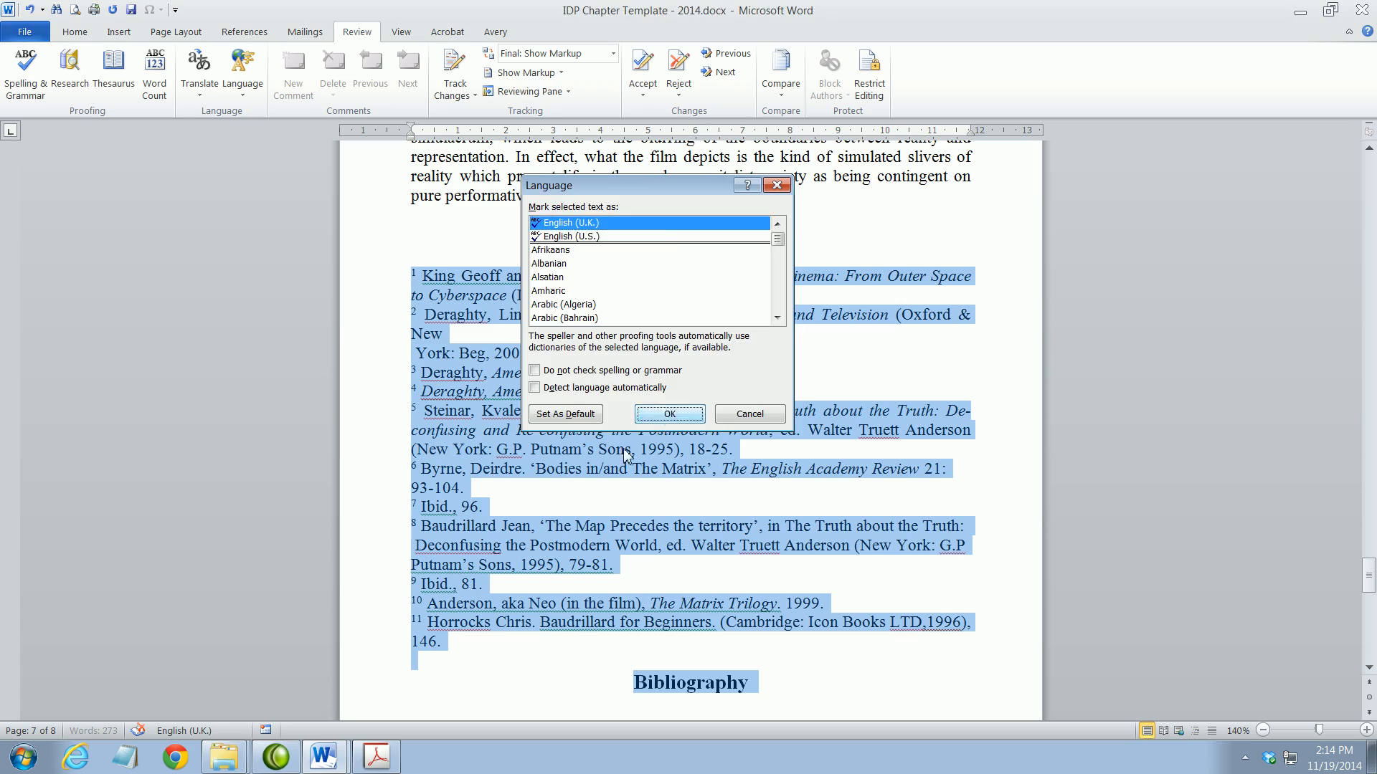
drag(1368, 576, 1371, 178)
click(603, 409)
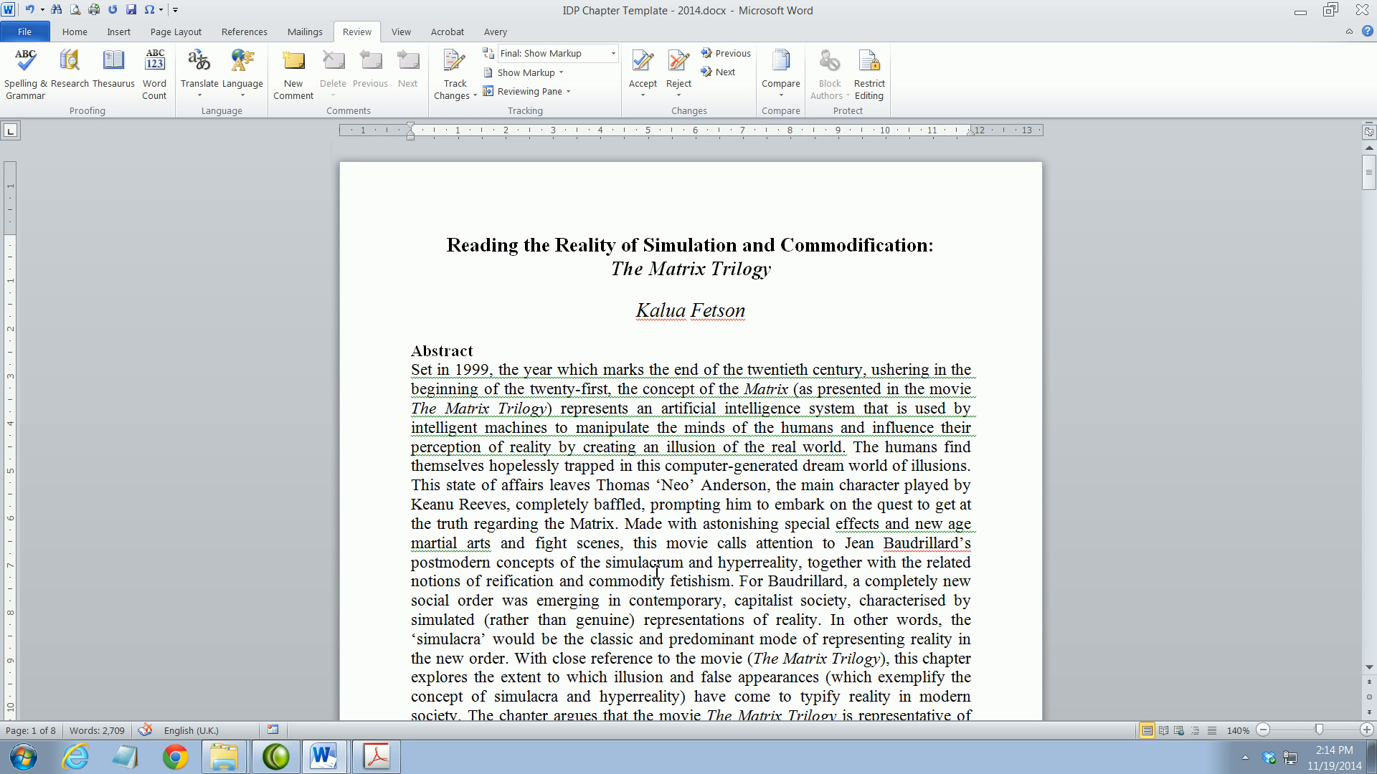
scroll(657, 573, down, 3)
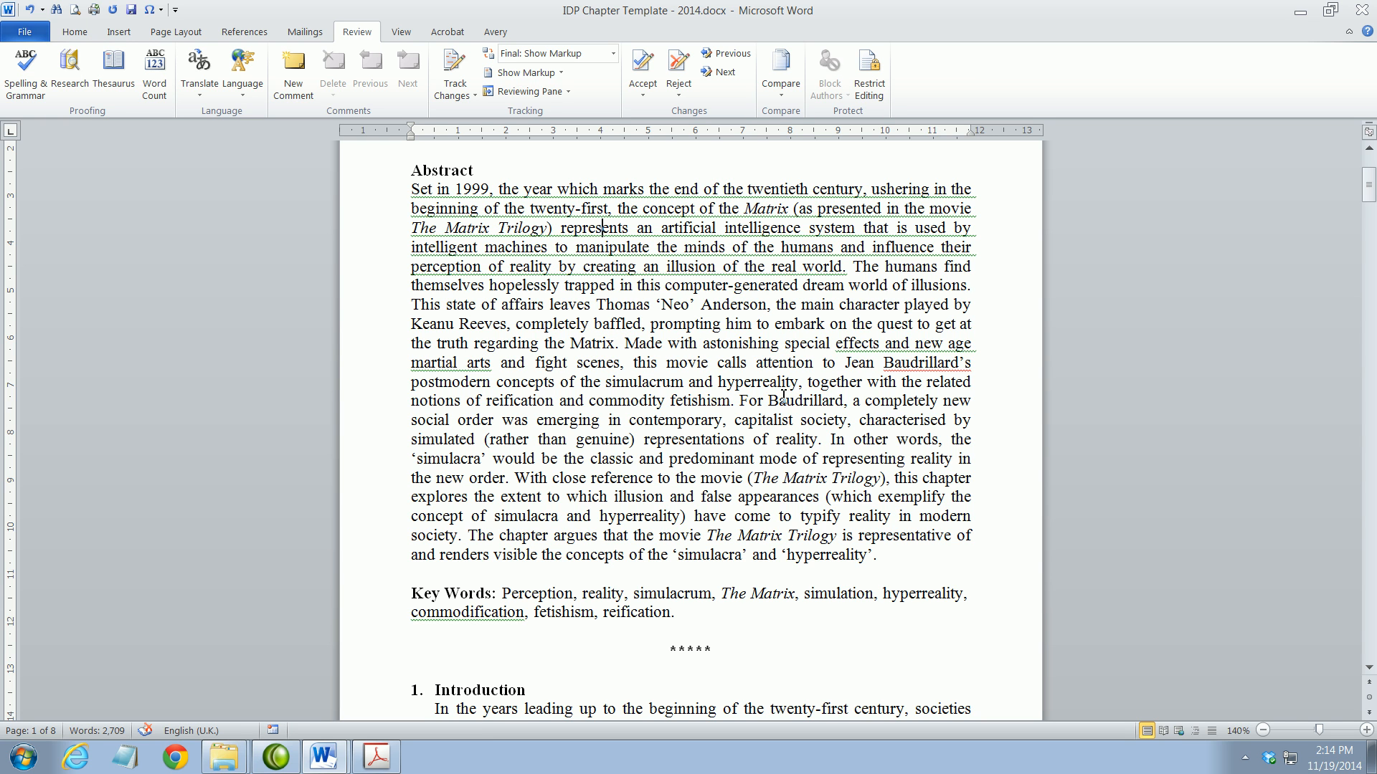
drag(754, 478, 884, 482)
click(784, 480)
scroll(638, 393, down, 3)
scroll(638, 389, down, 4)
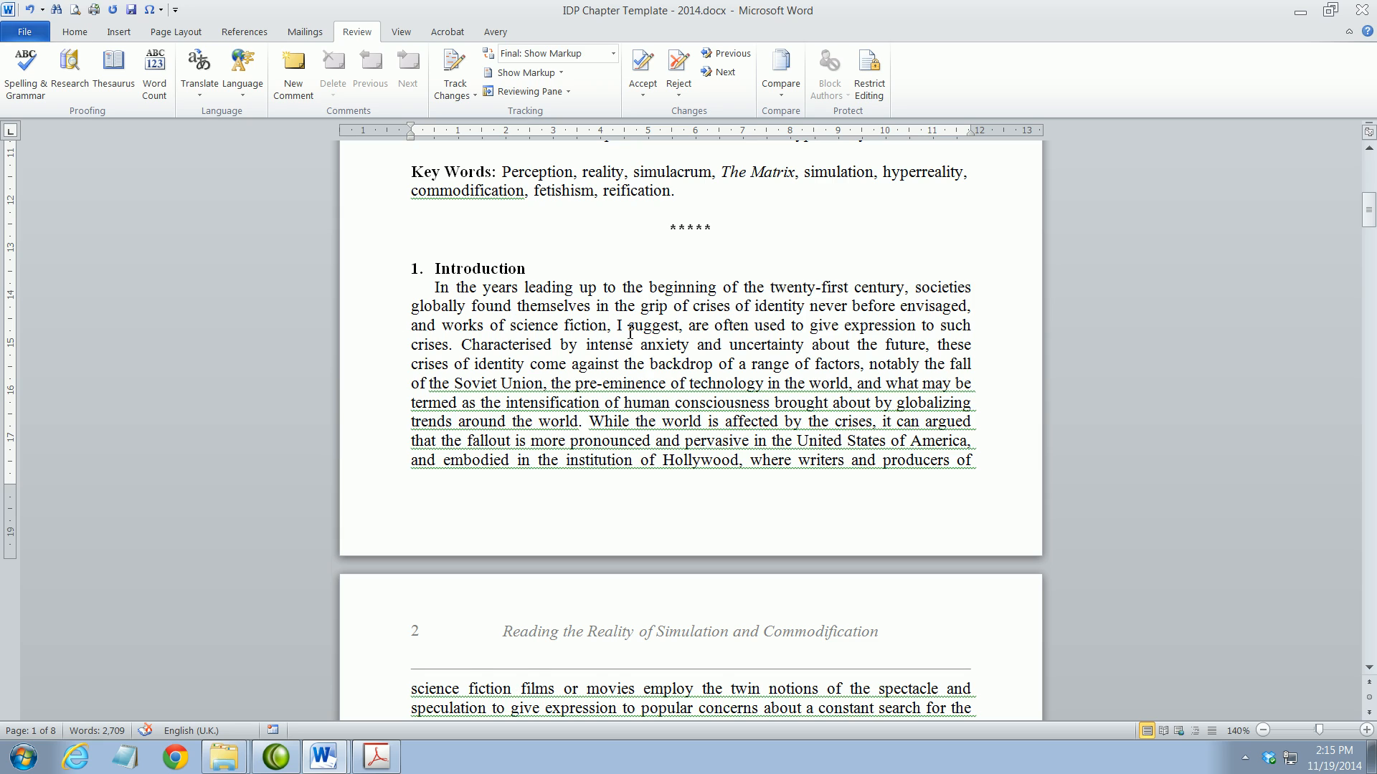
scroll(629, 332, down, 6)
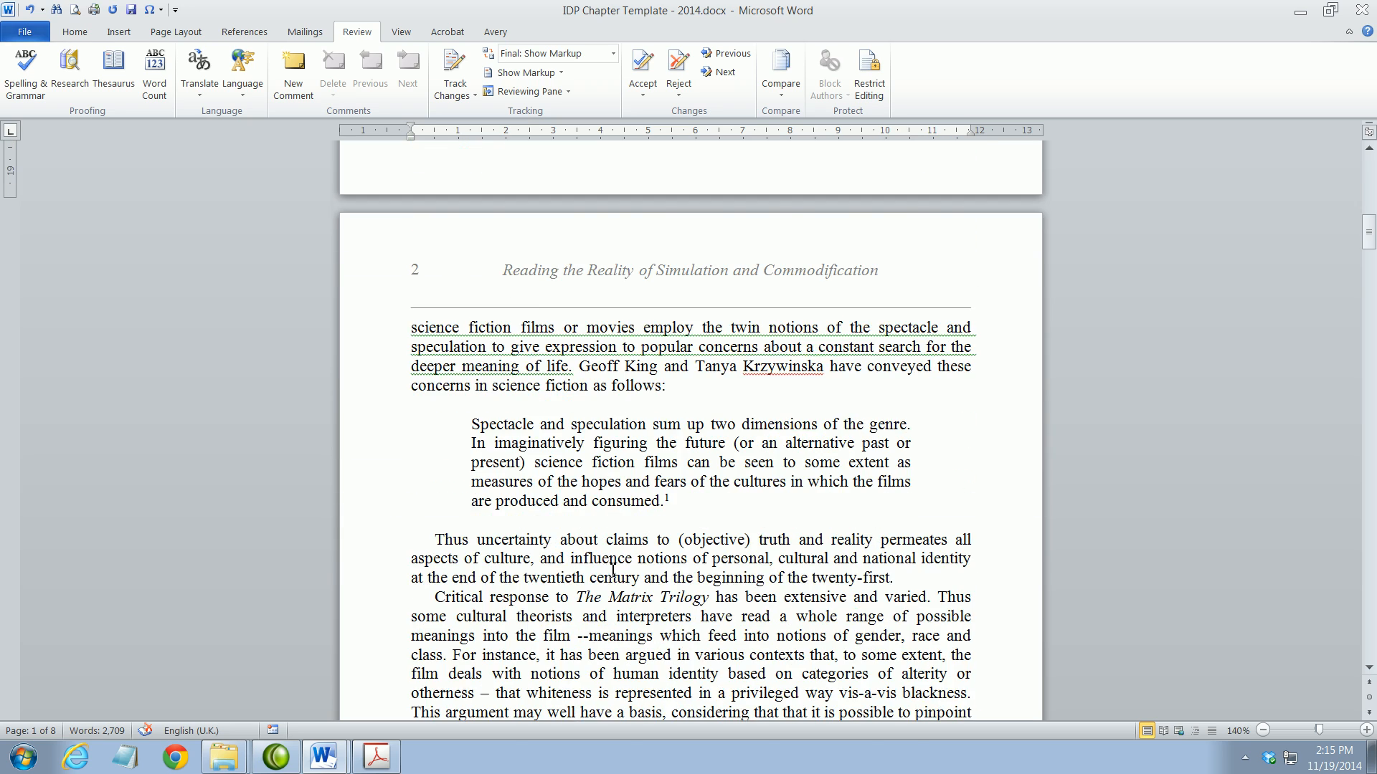
scroll(613, 570, down, 6)
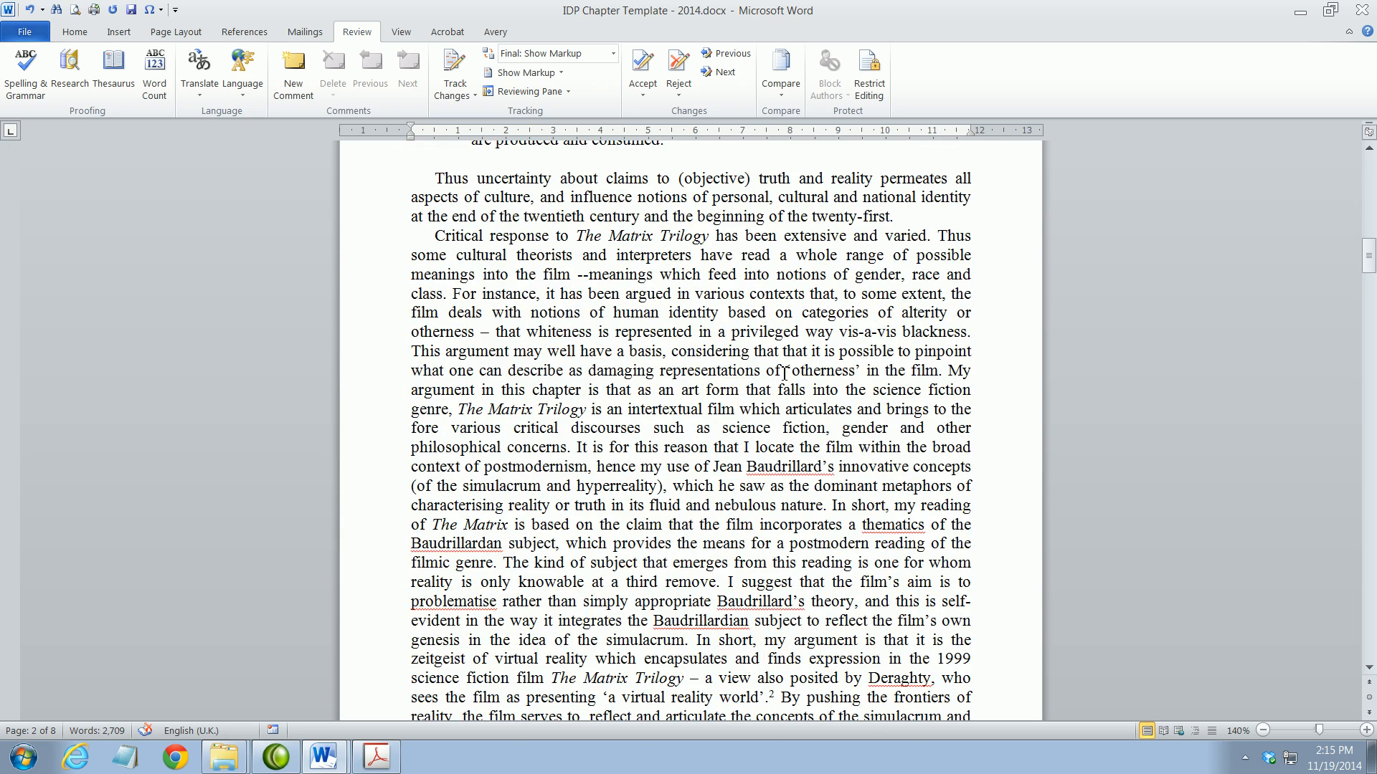
drag(787, 372, 861, 363)
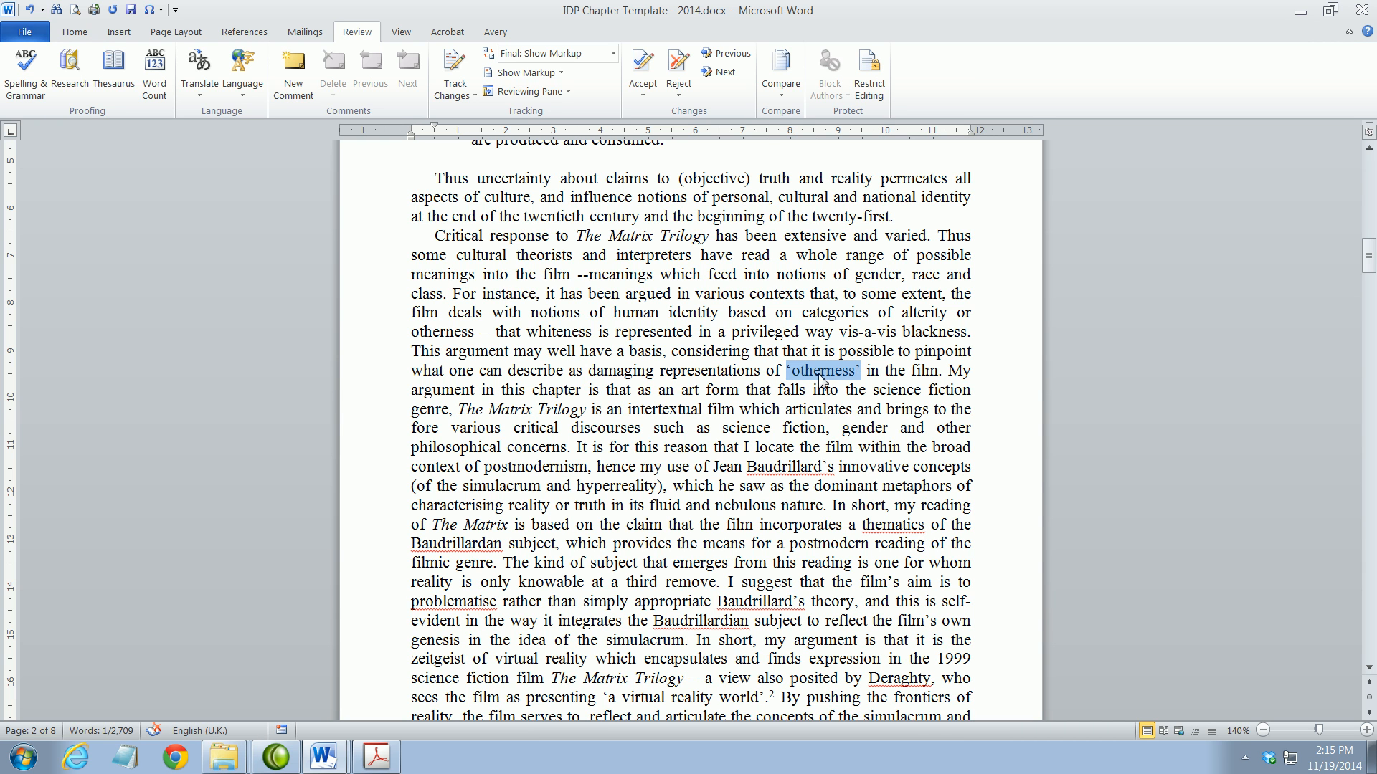
click(801, 370)
scroll(638, 519, down, 10)
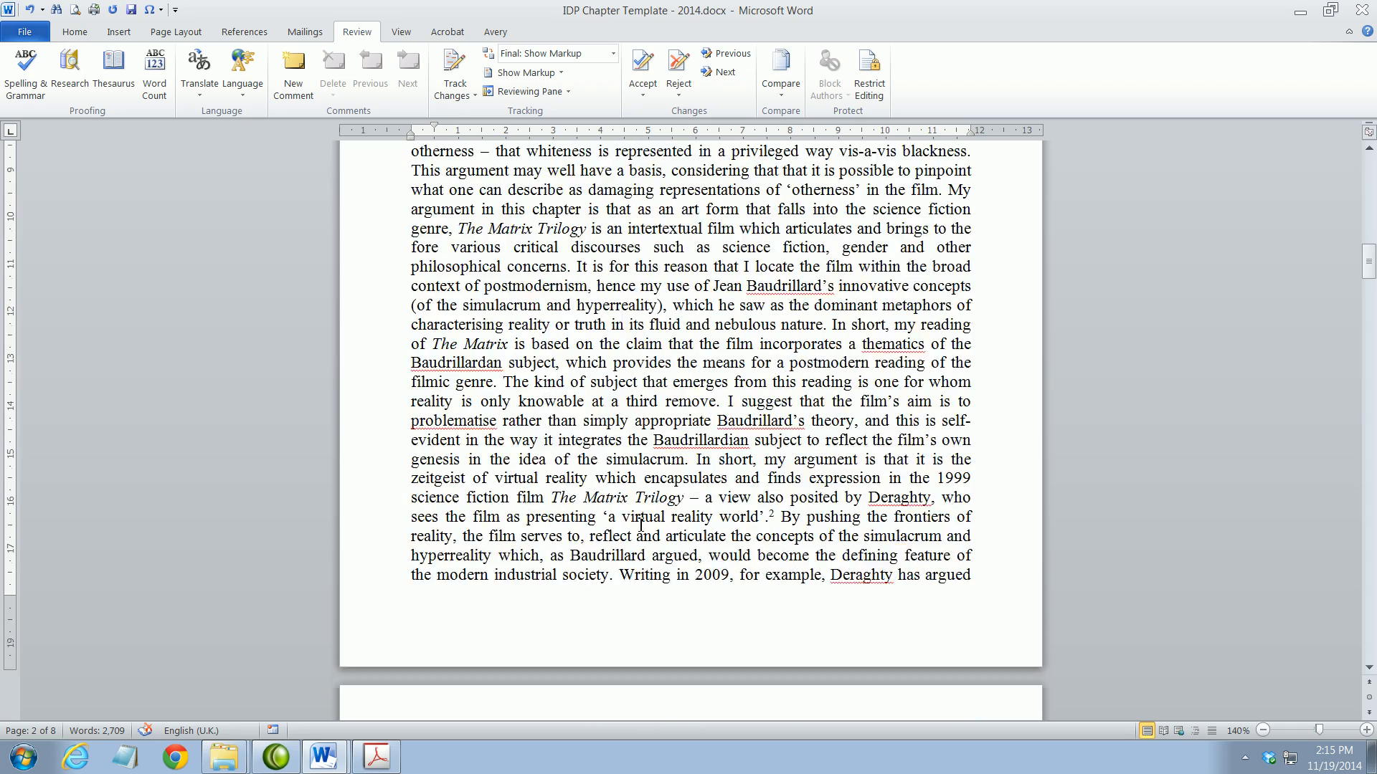
scroll(638, 519, down, 9)
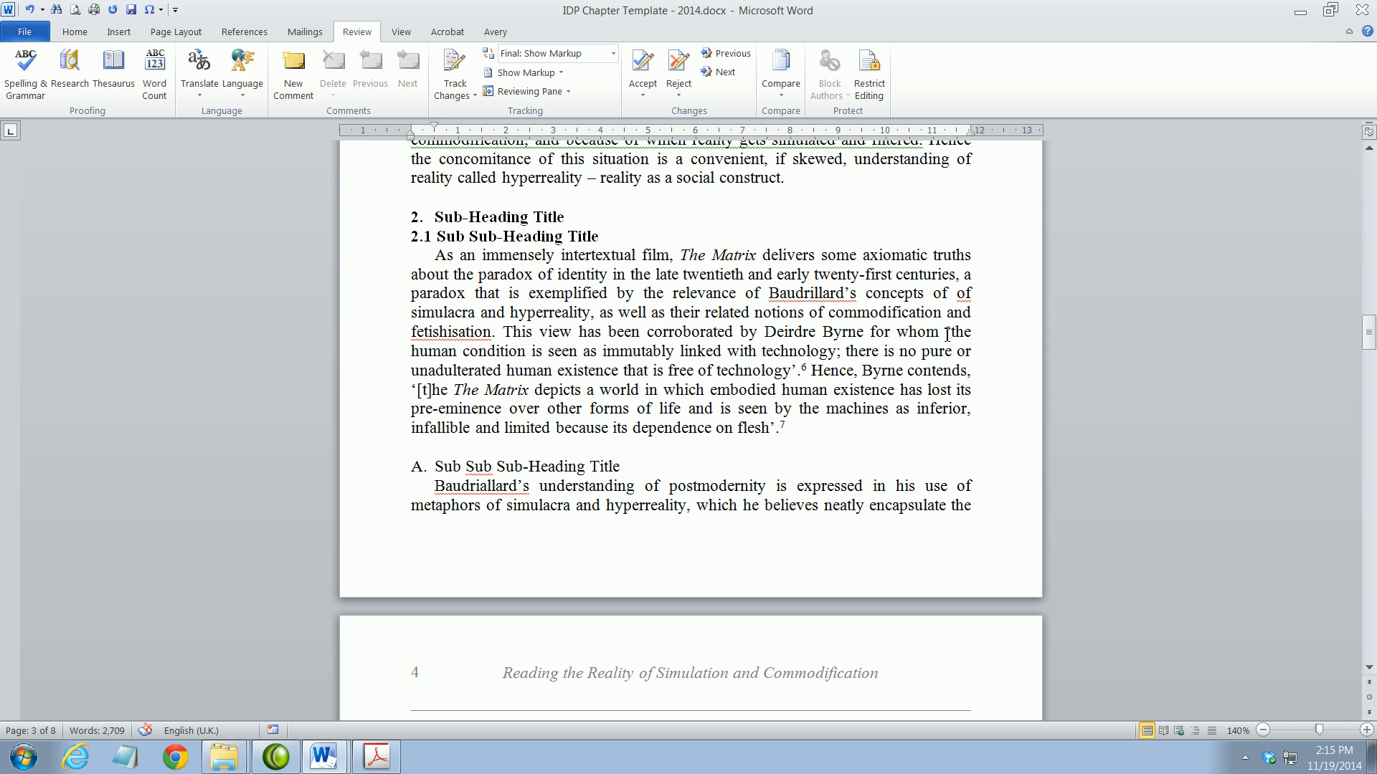
Add double quotes so Byrne's quotation reads "human condition" around that phrase
drag(948, 334, 805, 364)
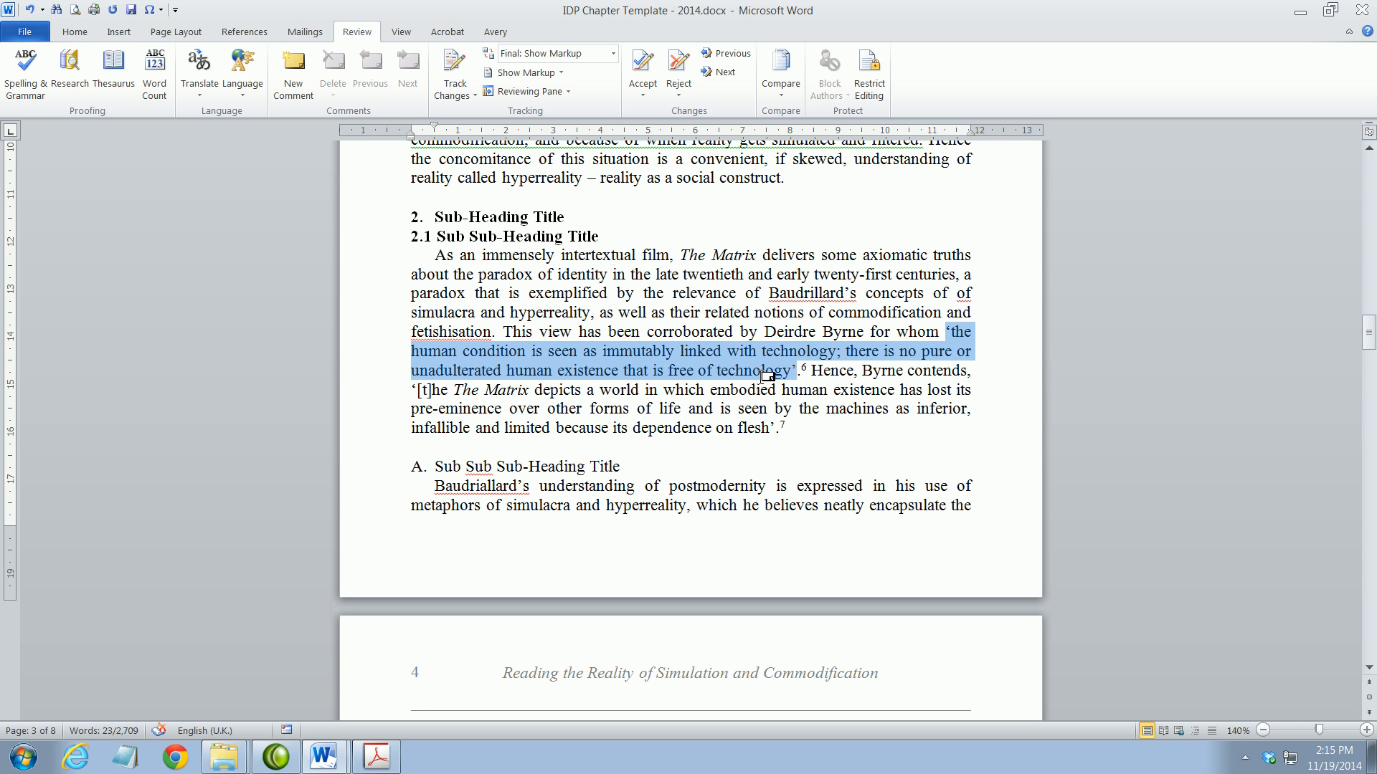
drag(796, 374, 791, 372)
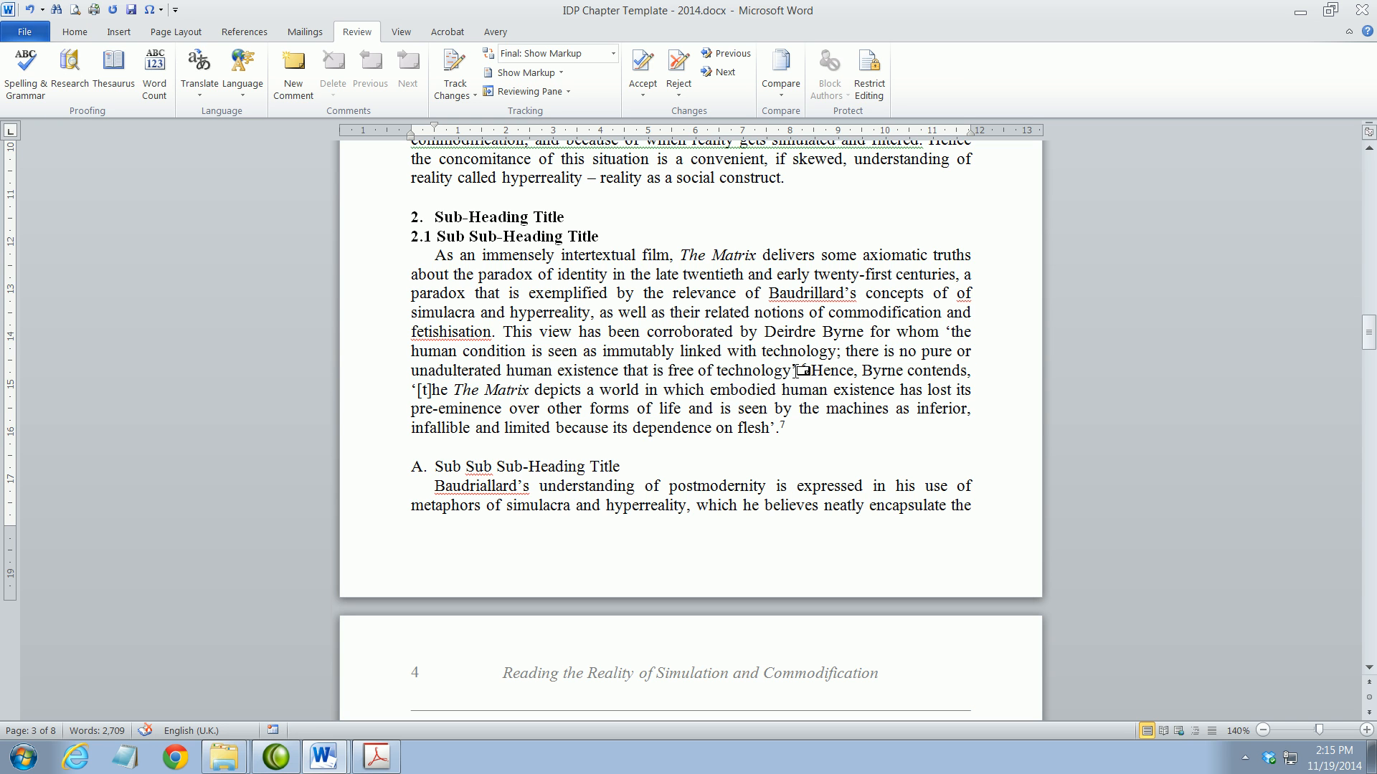
drag(952, 333, 945, 333)
click(590, 352)
text(")
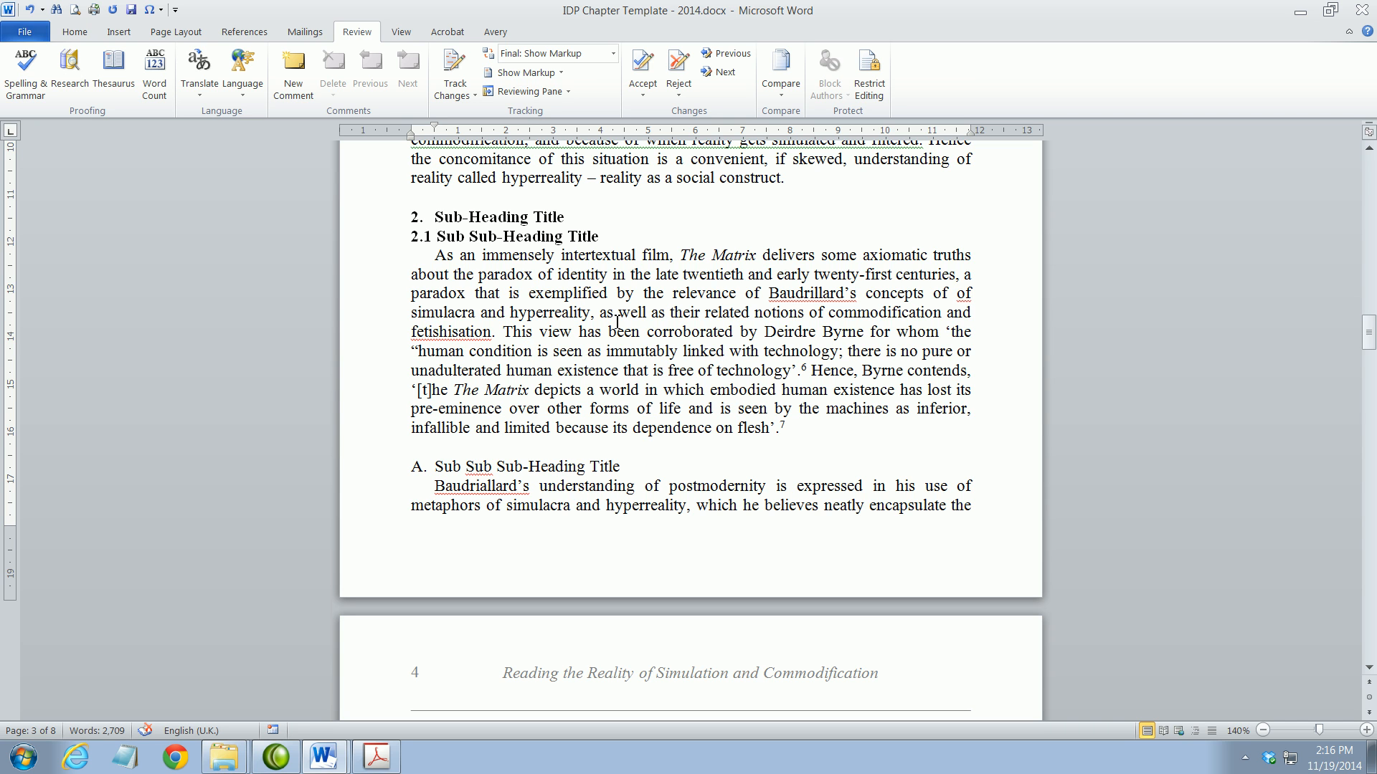
text(")
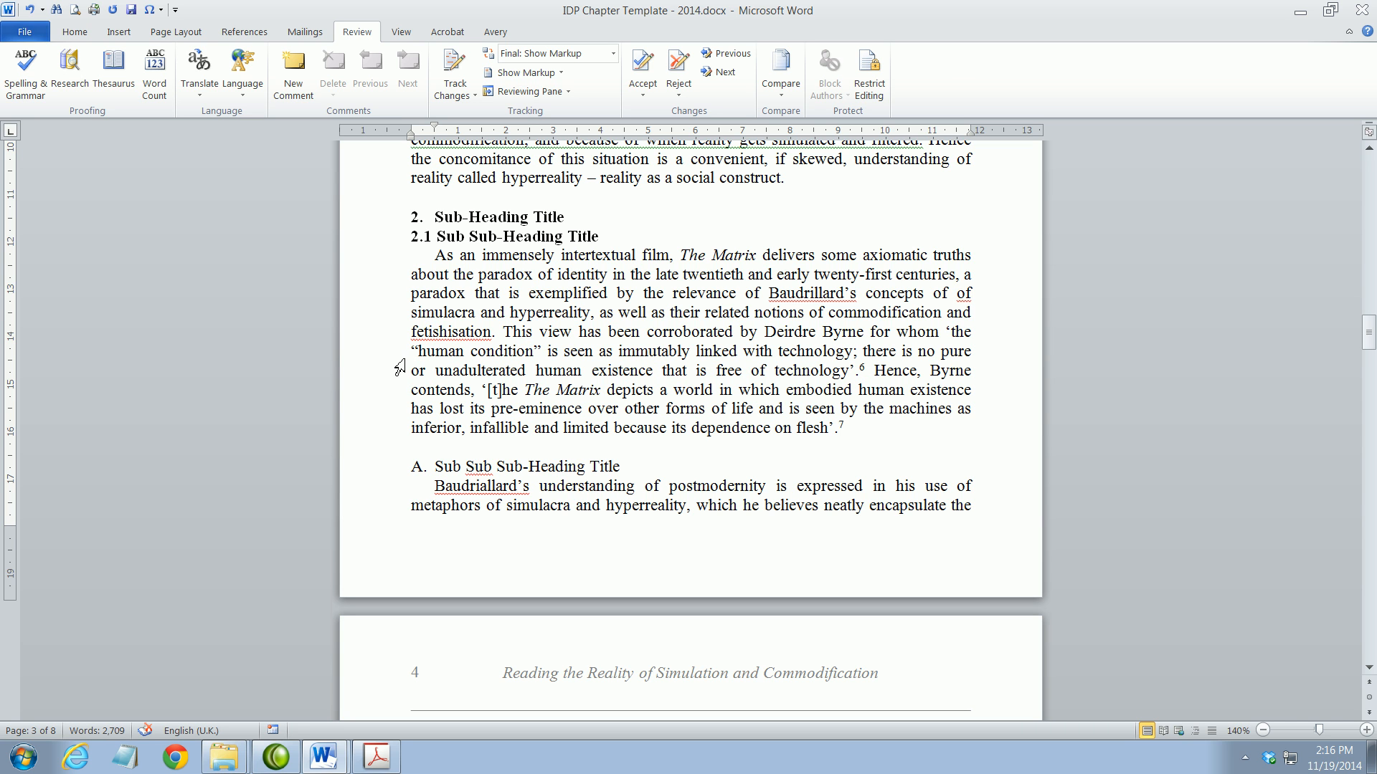
drag(410, 351, 419, 352)
drag(533, 353, 542, 351)
click(636, 352)
drag(849, 370, 857, 370)
drag(410, 351, 546, 356)
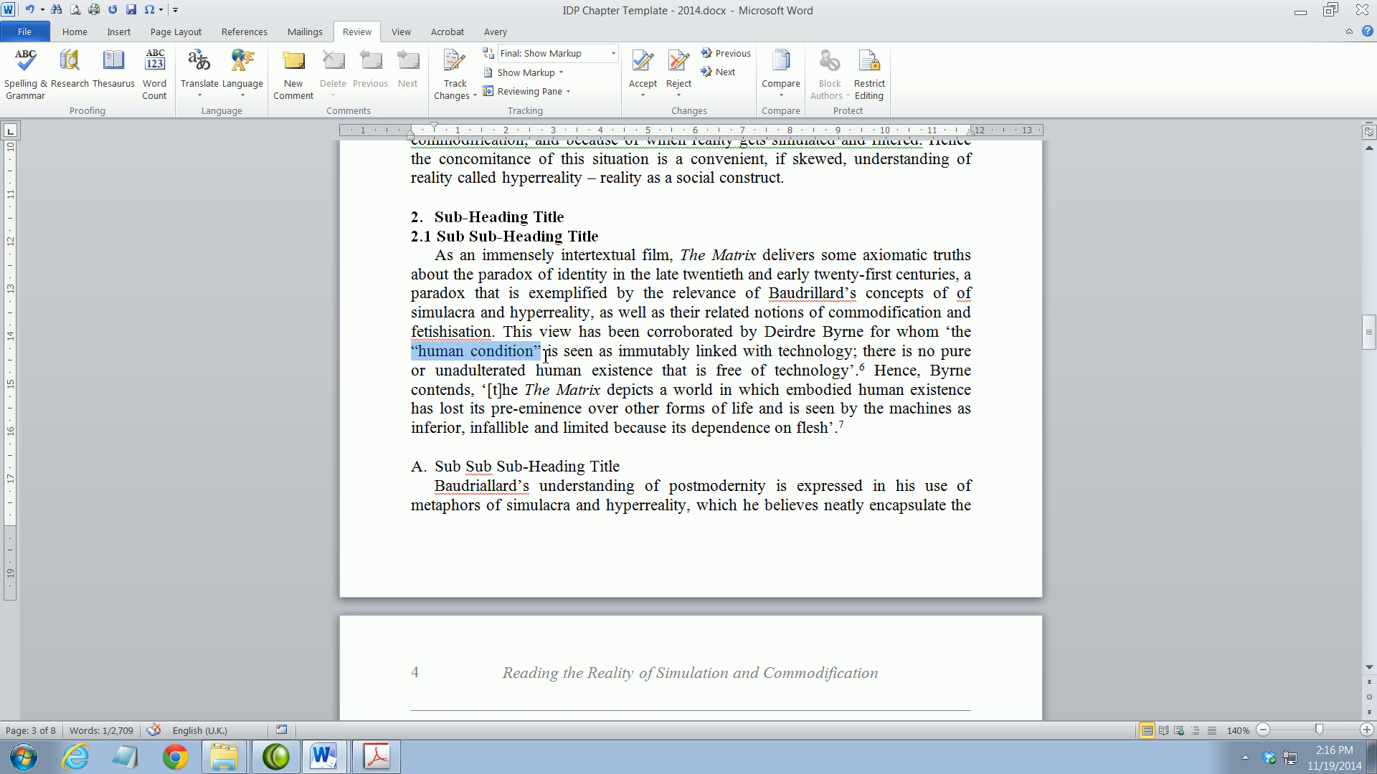
Scroll down through pages 4 to 7 to the Notes list of eleven references
click(545, 372)
scroll(546, 374, down, 5)
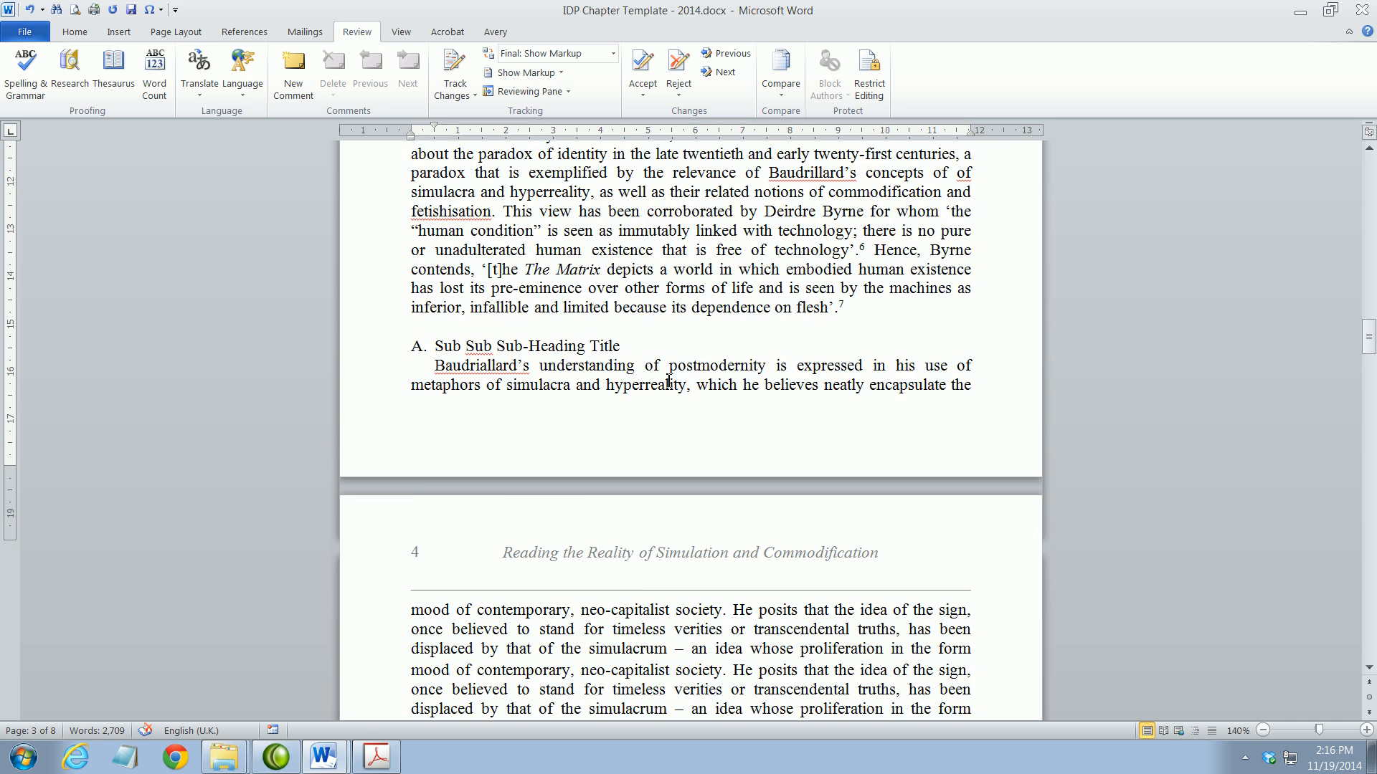
scroll(605, 547, down, 15)
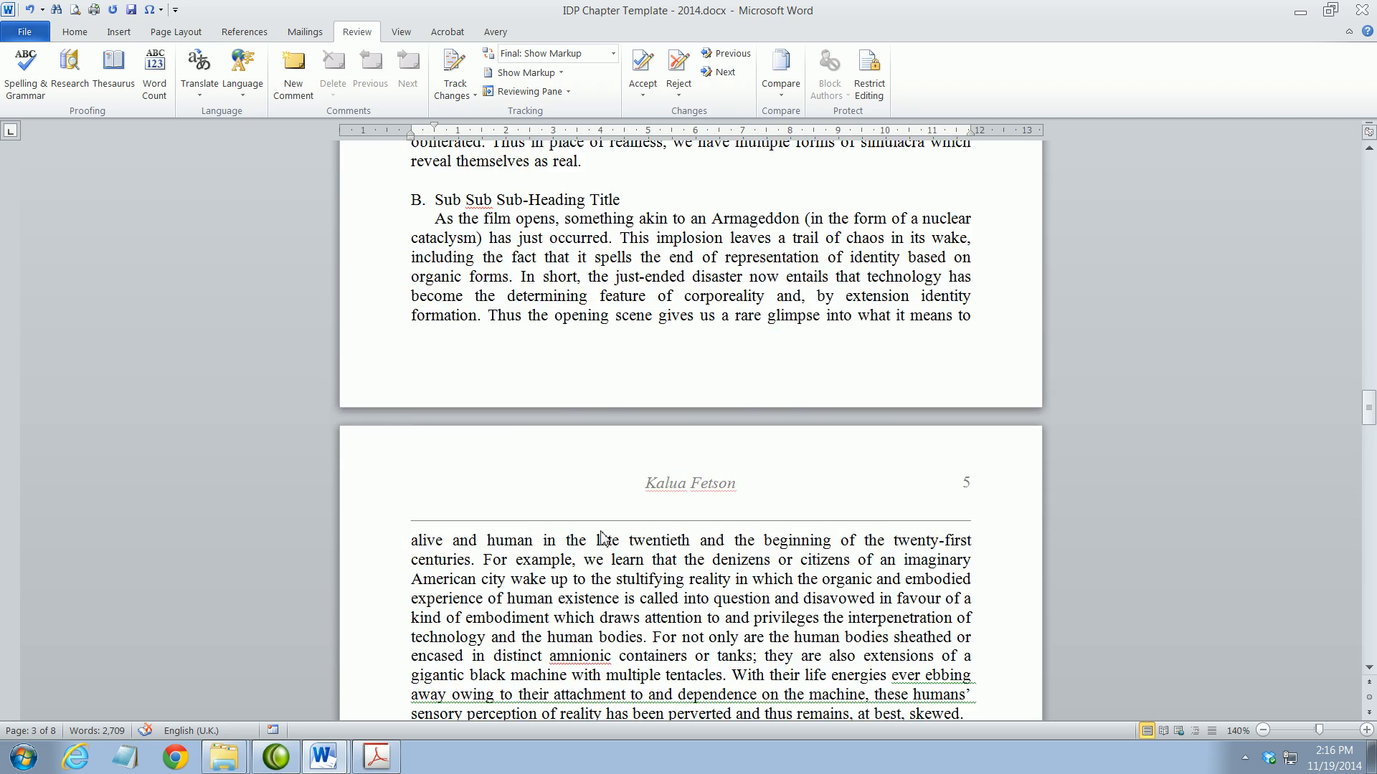
scroll(603, 533, down, 12)
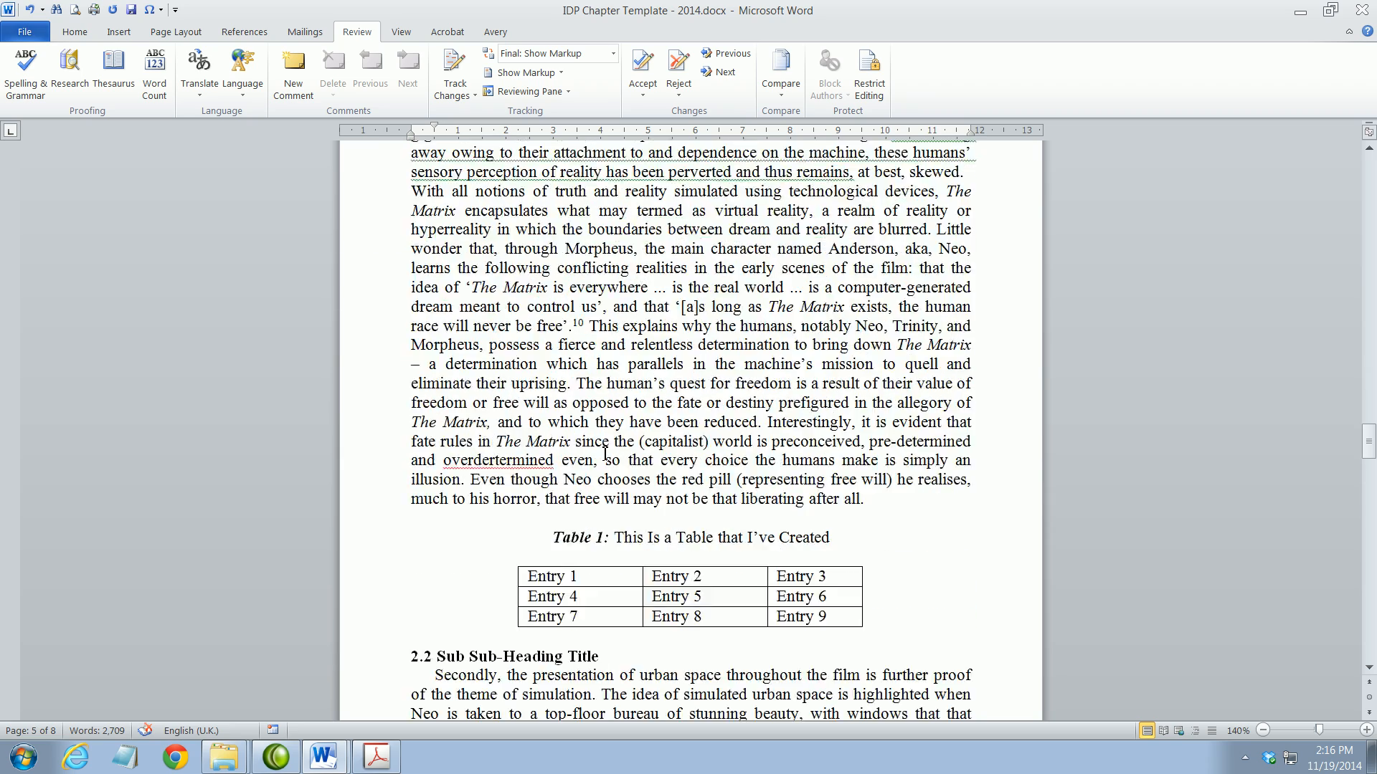
scroll(605, 453, down, 8)
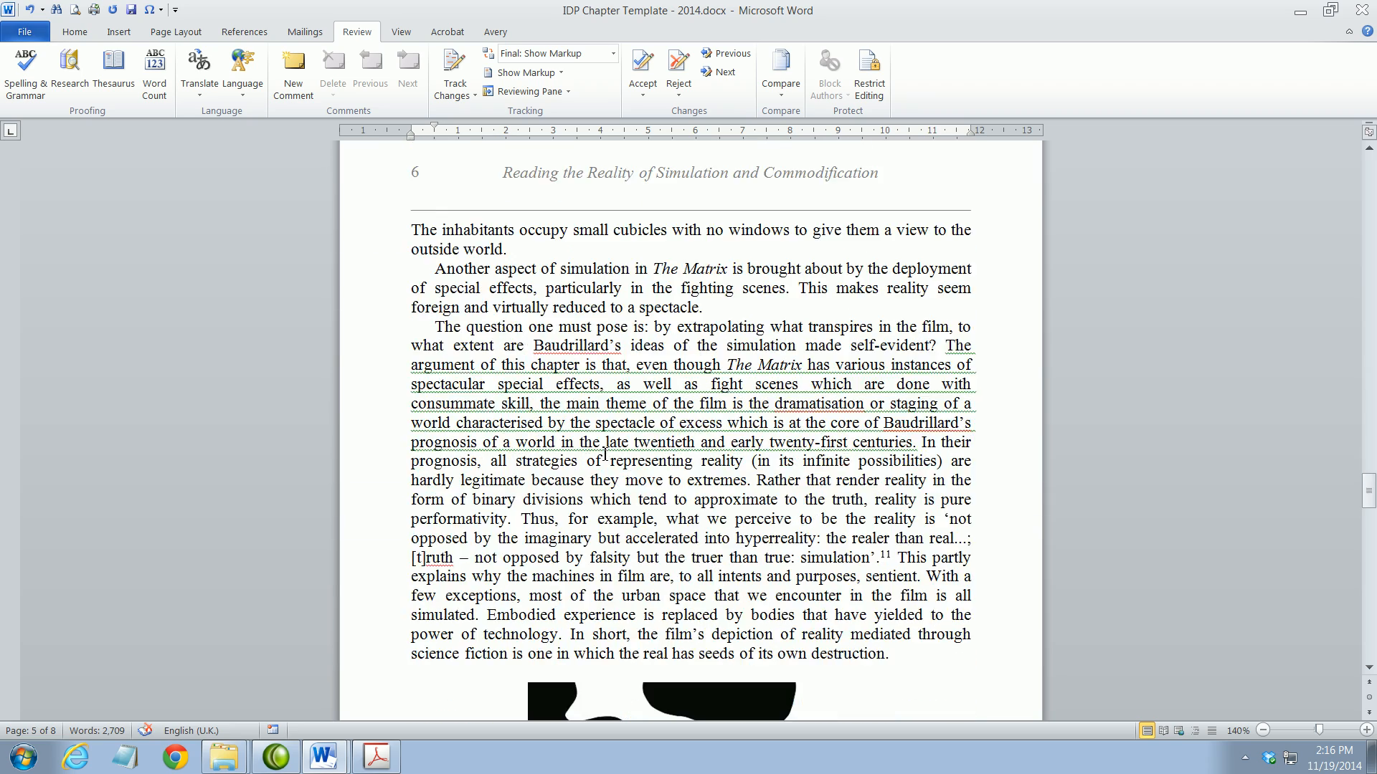
scroll(606, 454, down, 18)
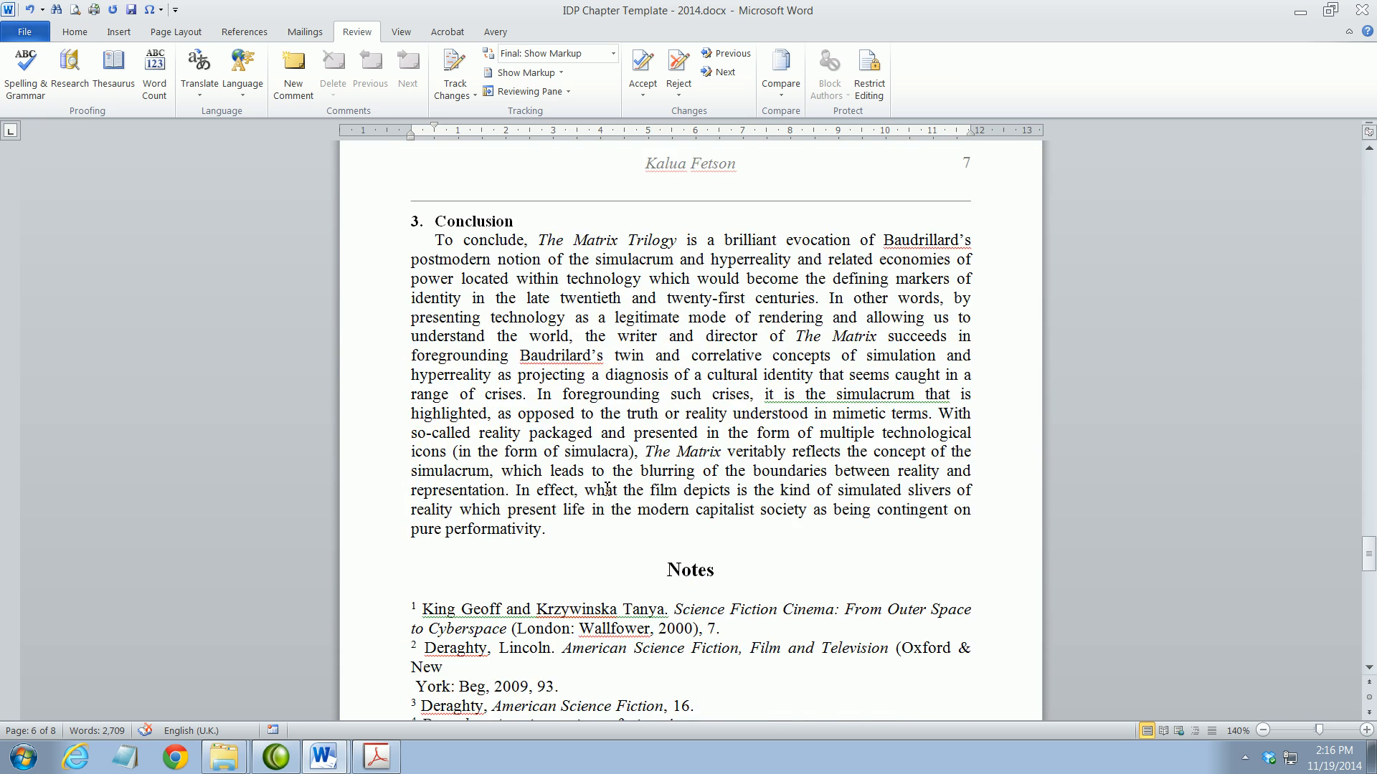
scroll(607, 490, down, 3)
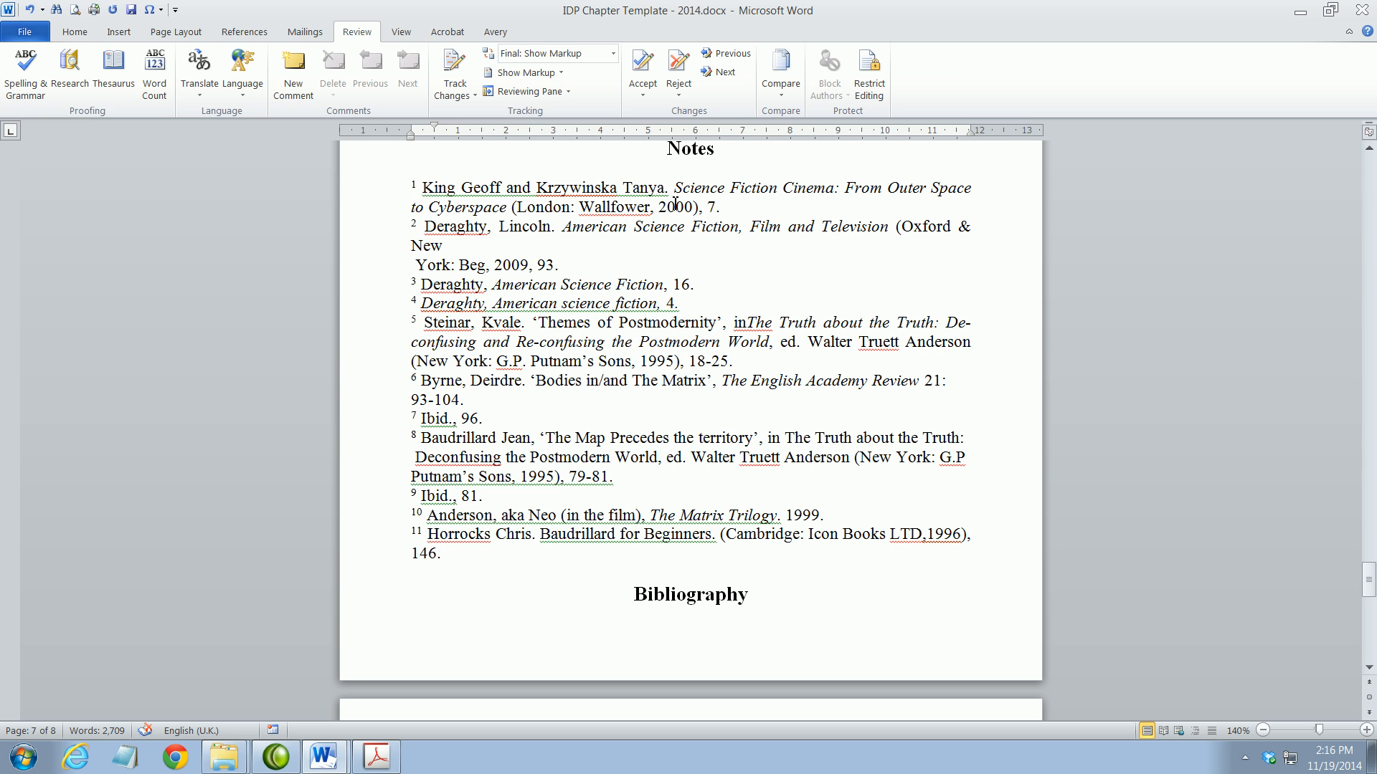
In footnote 5, change Putnam’s to Putnam, space out G. P., and add & before Sons
click(475, 271)
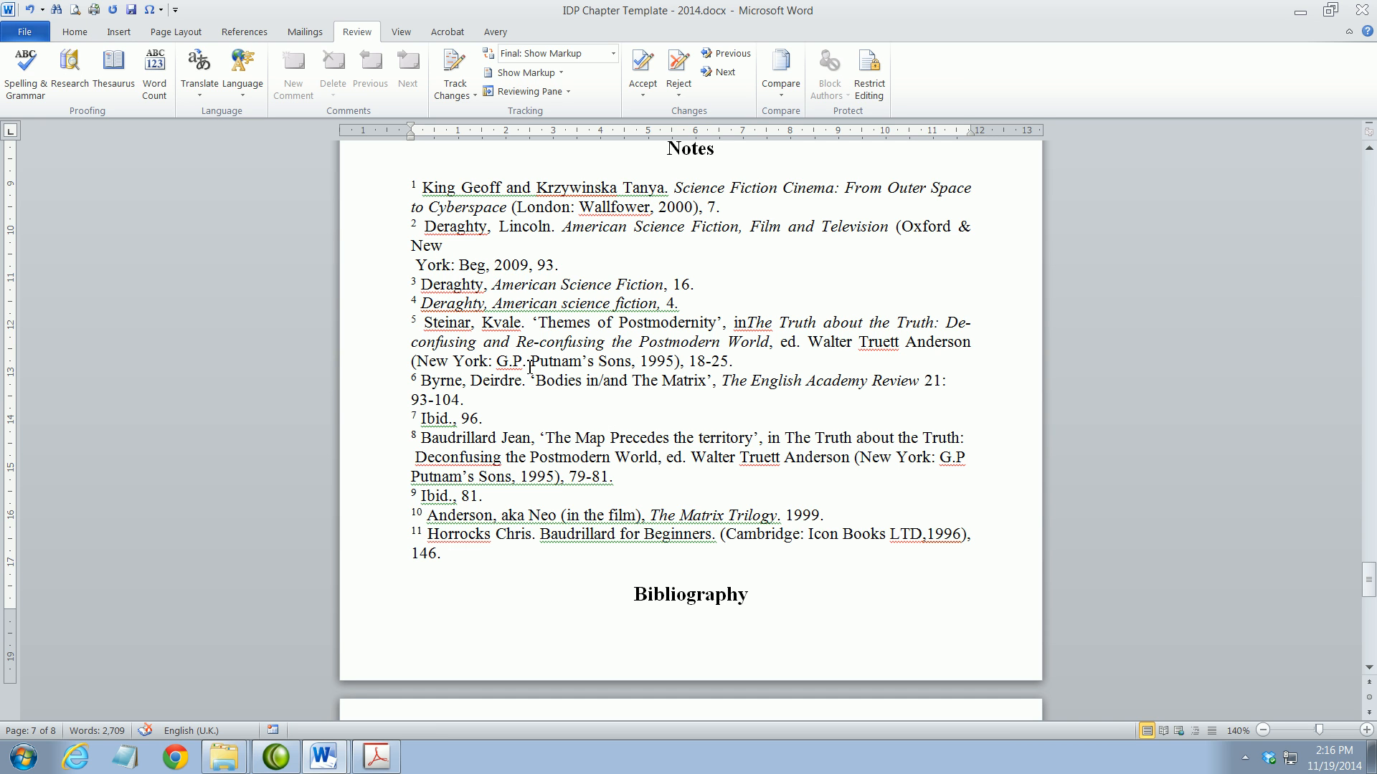
drag(581, 361, 601, 360)
key(BackSpace)
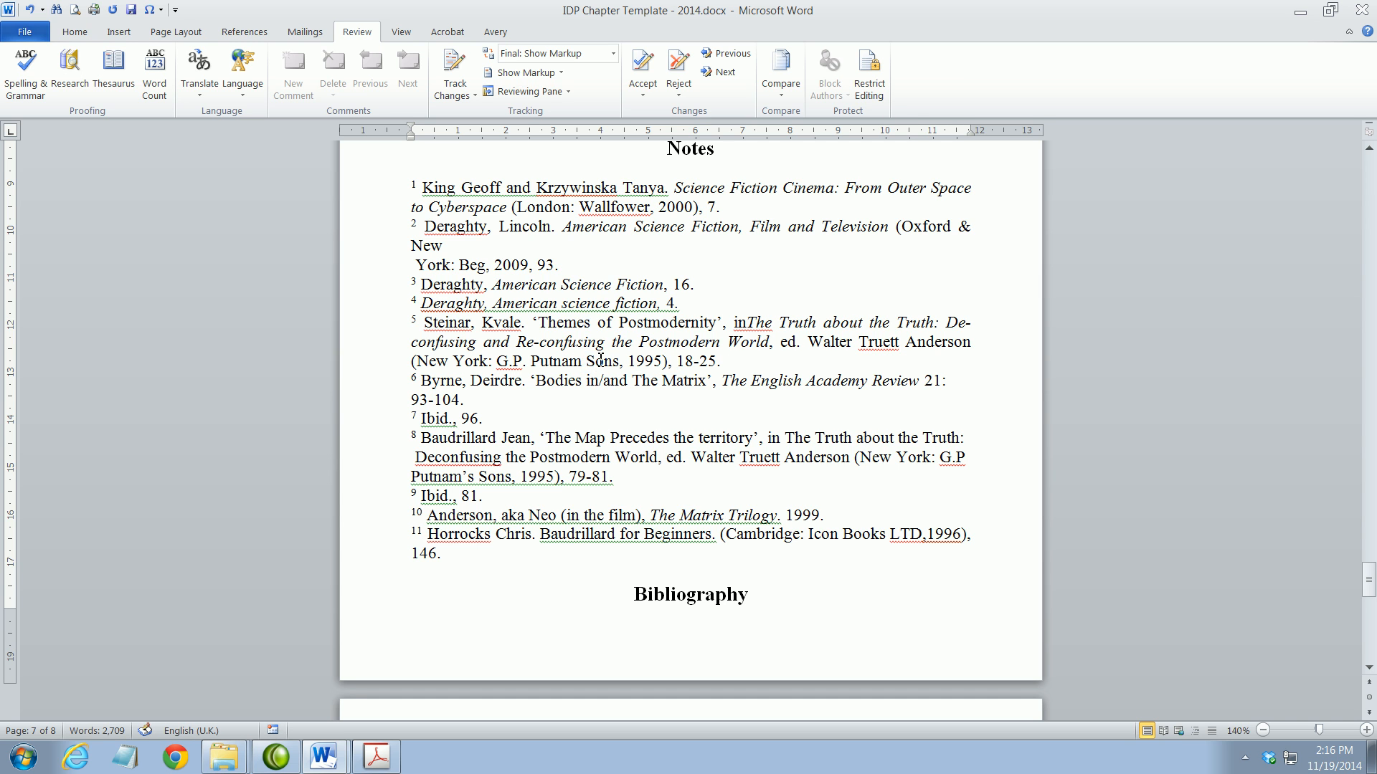
click(512, 362)
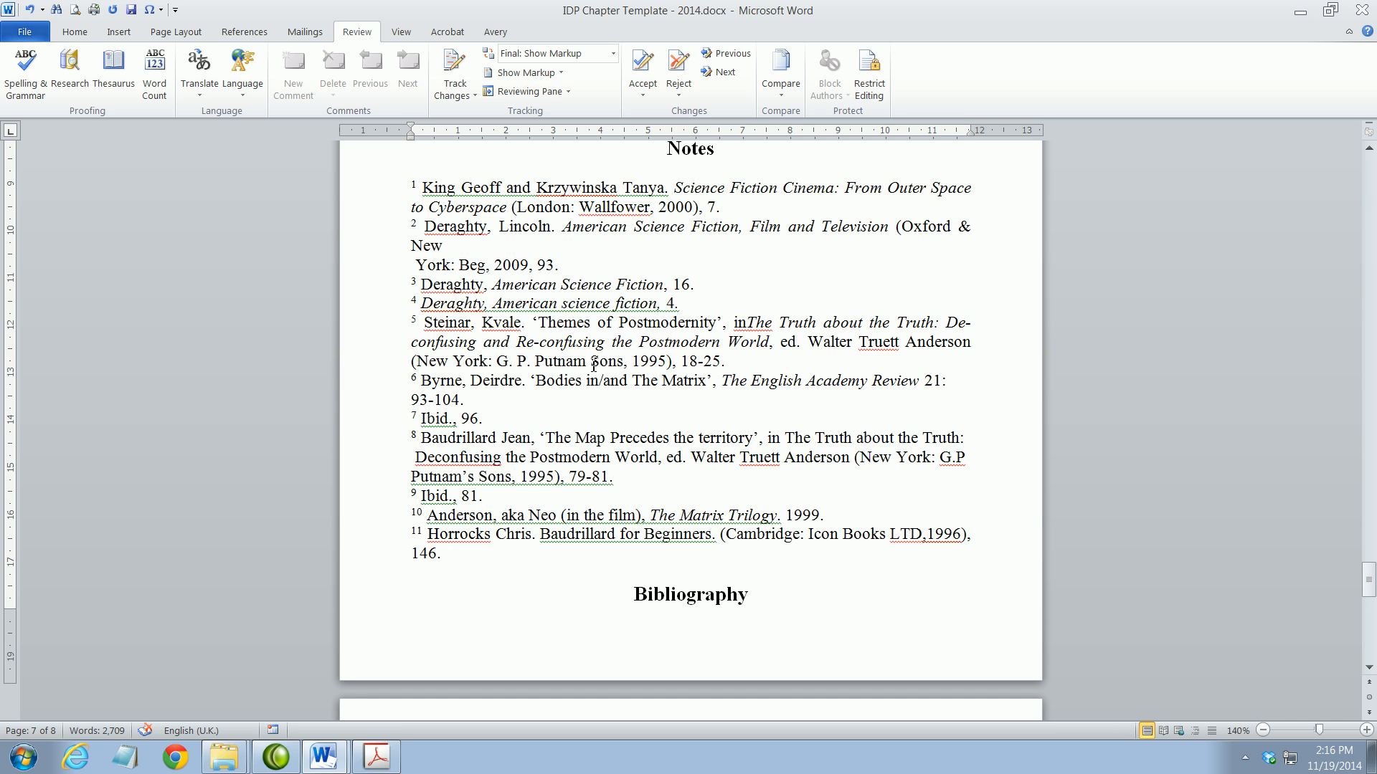
click(594, 364)
text(&)
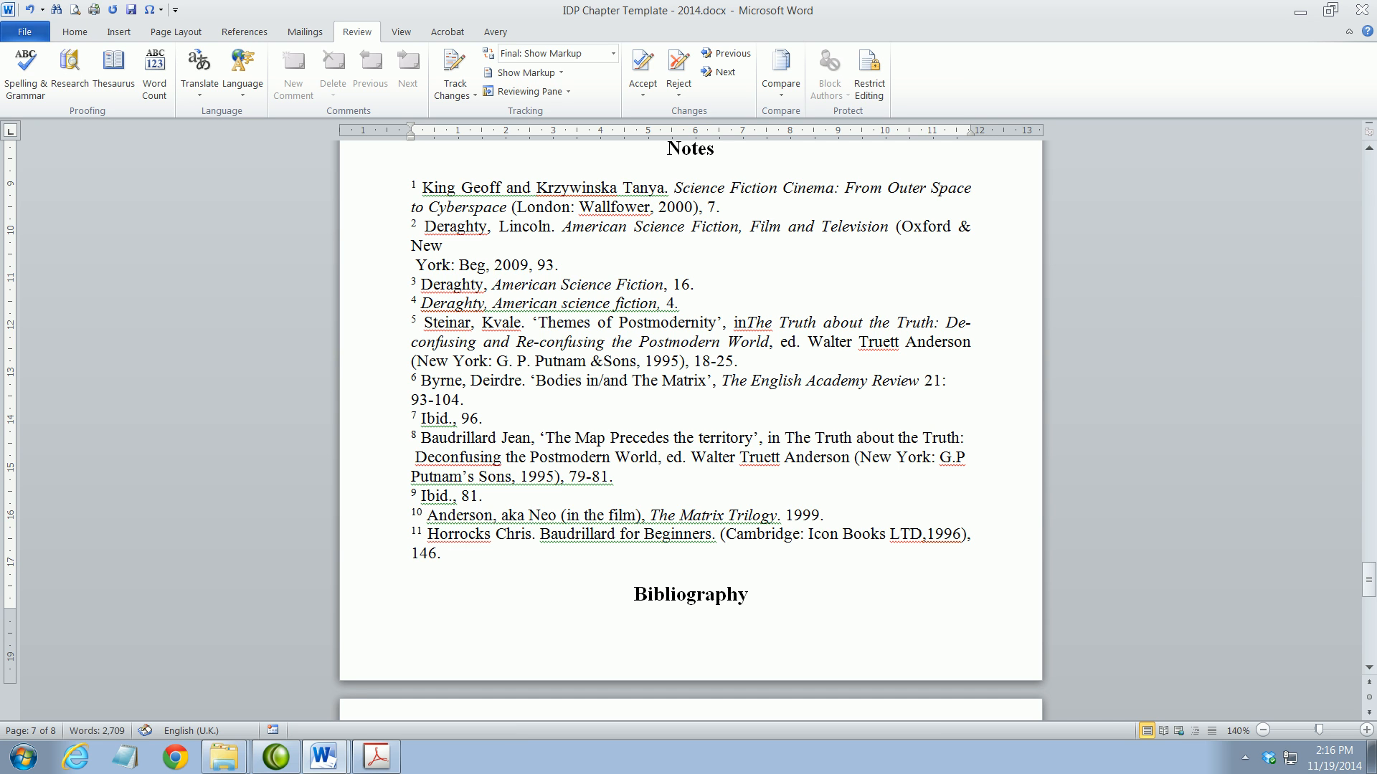
drag(591, 364, 602, 364)
In footnote 2, make it read 'Oxford and New York: Berg' on one line
click(956, 228)
double_click(961, 228)
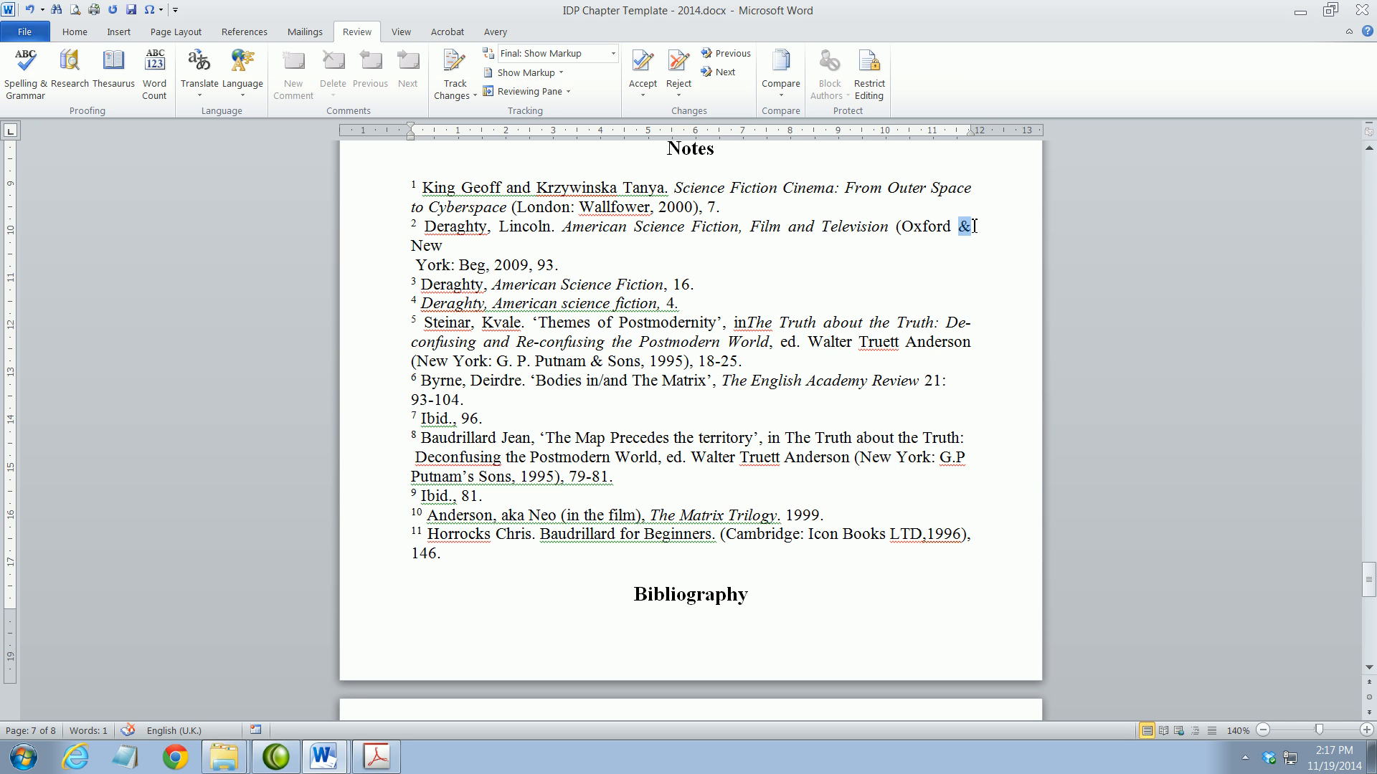
text(and)
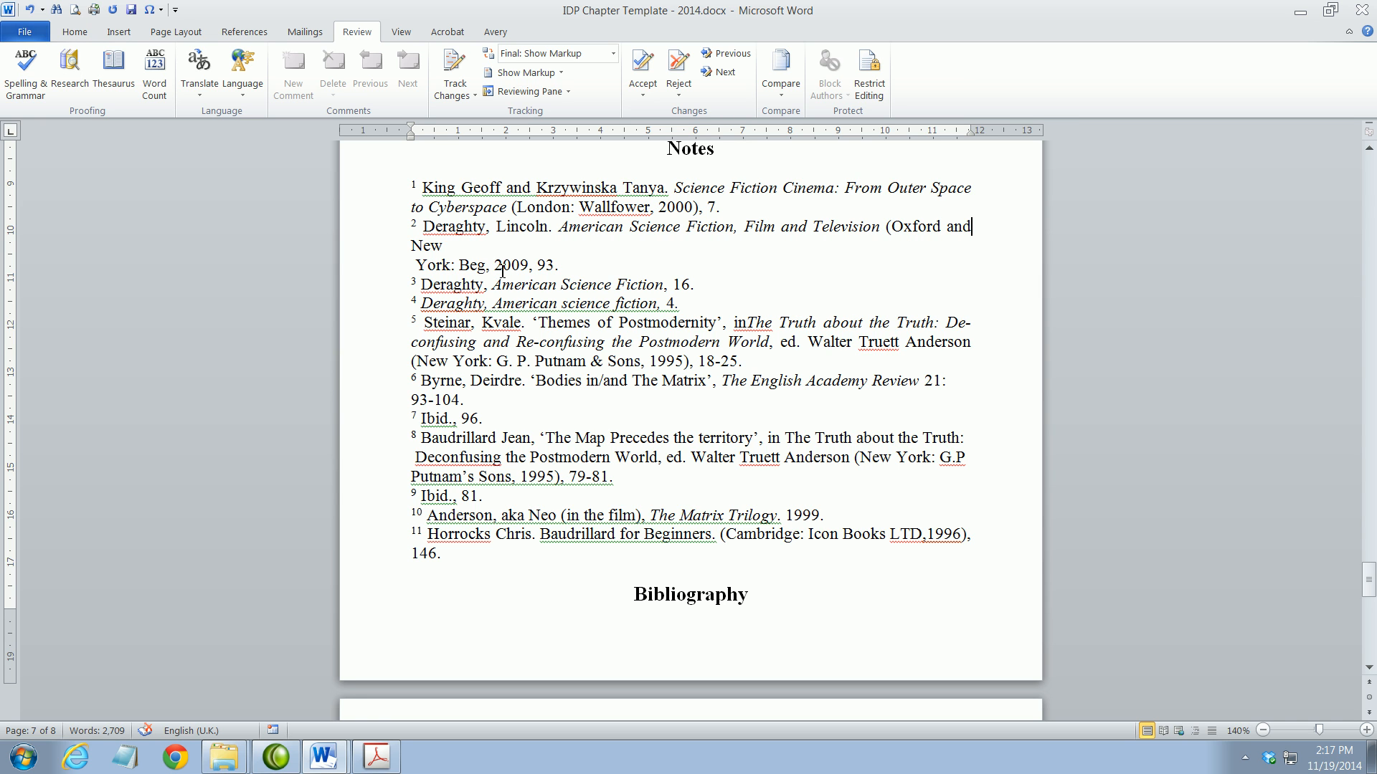
click(456, 246)
key(Delete)
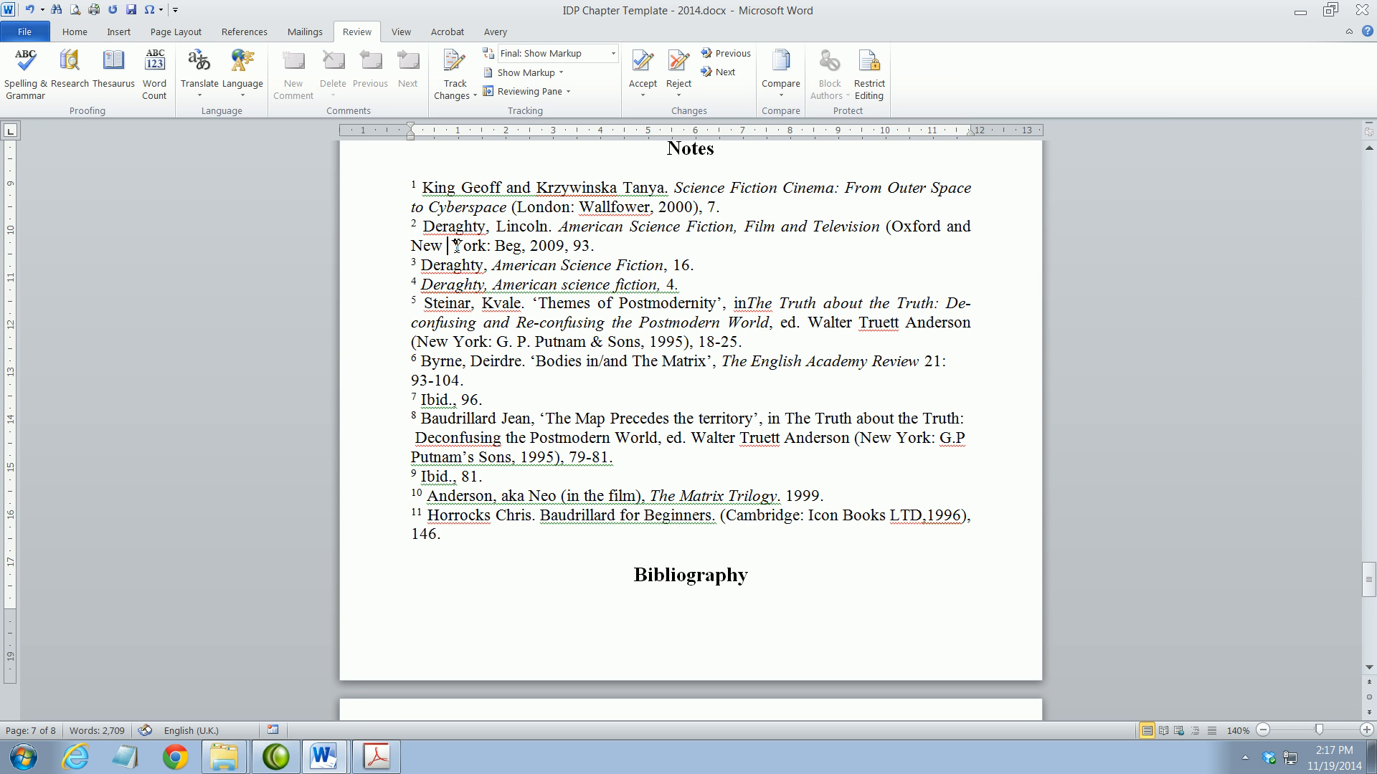
key(Delete)
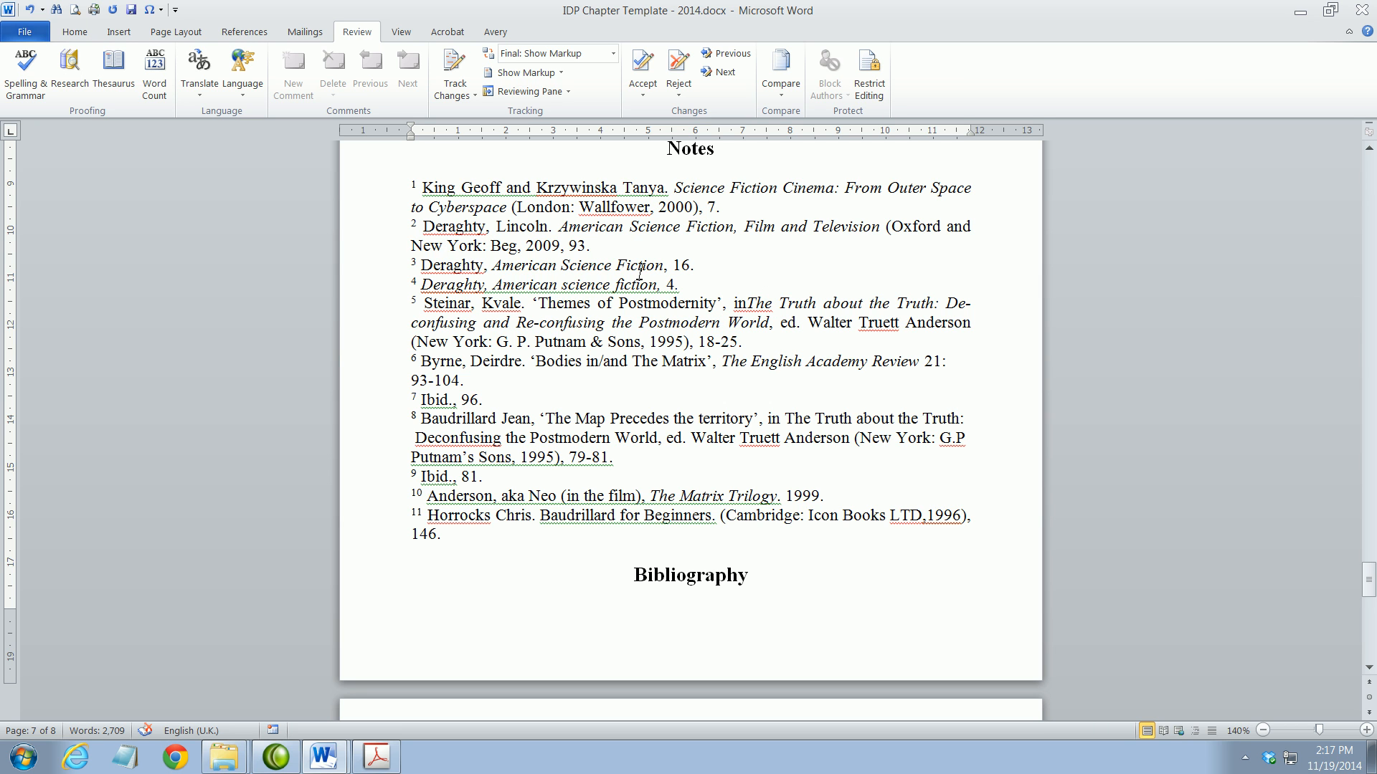
click(508, 246)
text(r)
Scroll to the chapter's end and drag the scrollbar back to the top
scroll(909, 549, down, 6)
scroll(909, 549, down, 9)
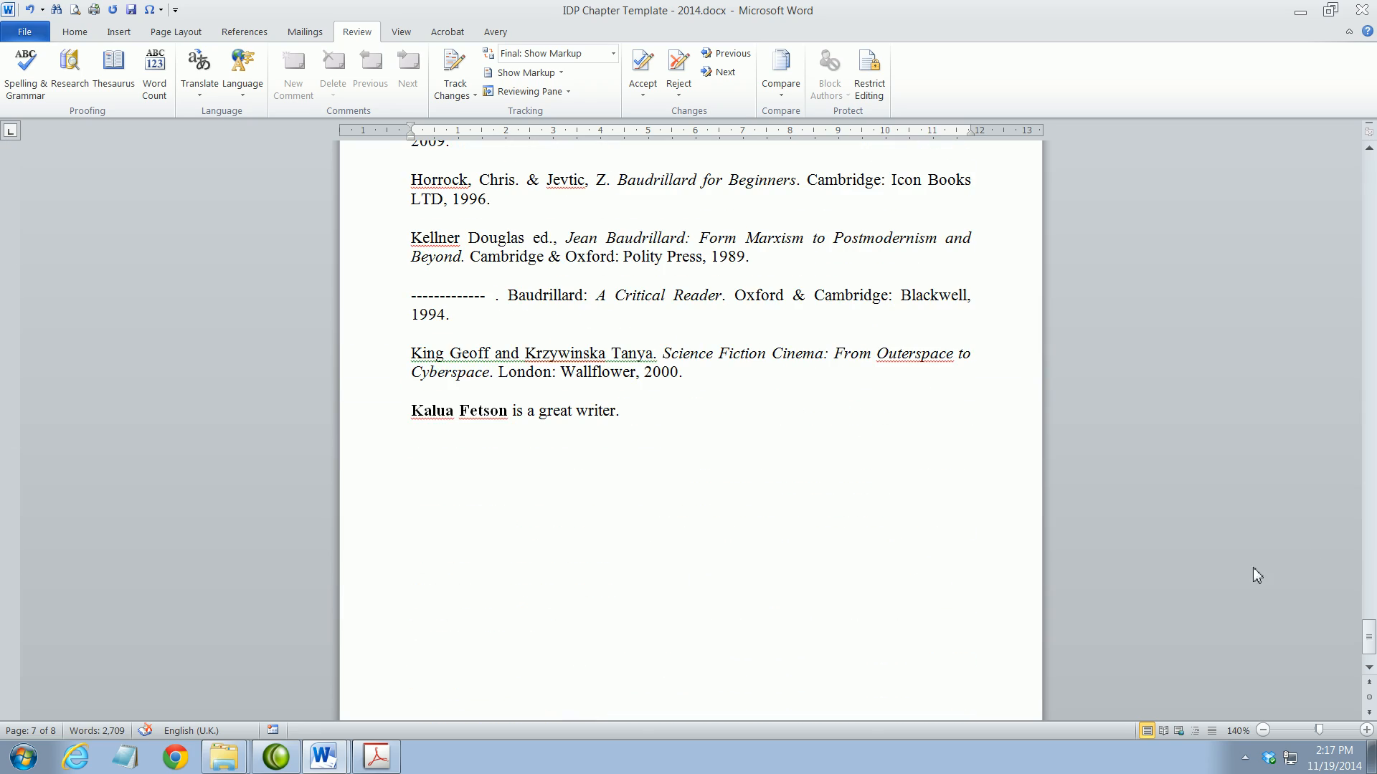
drag(1370, 645, 1368, 172)
scroll(680, 549, down, 2)
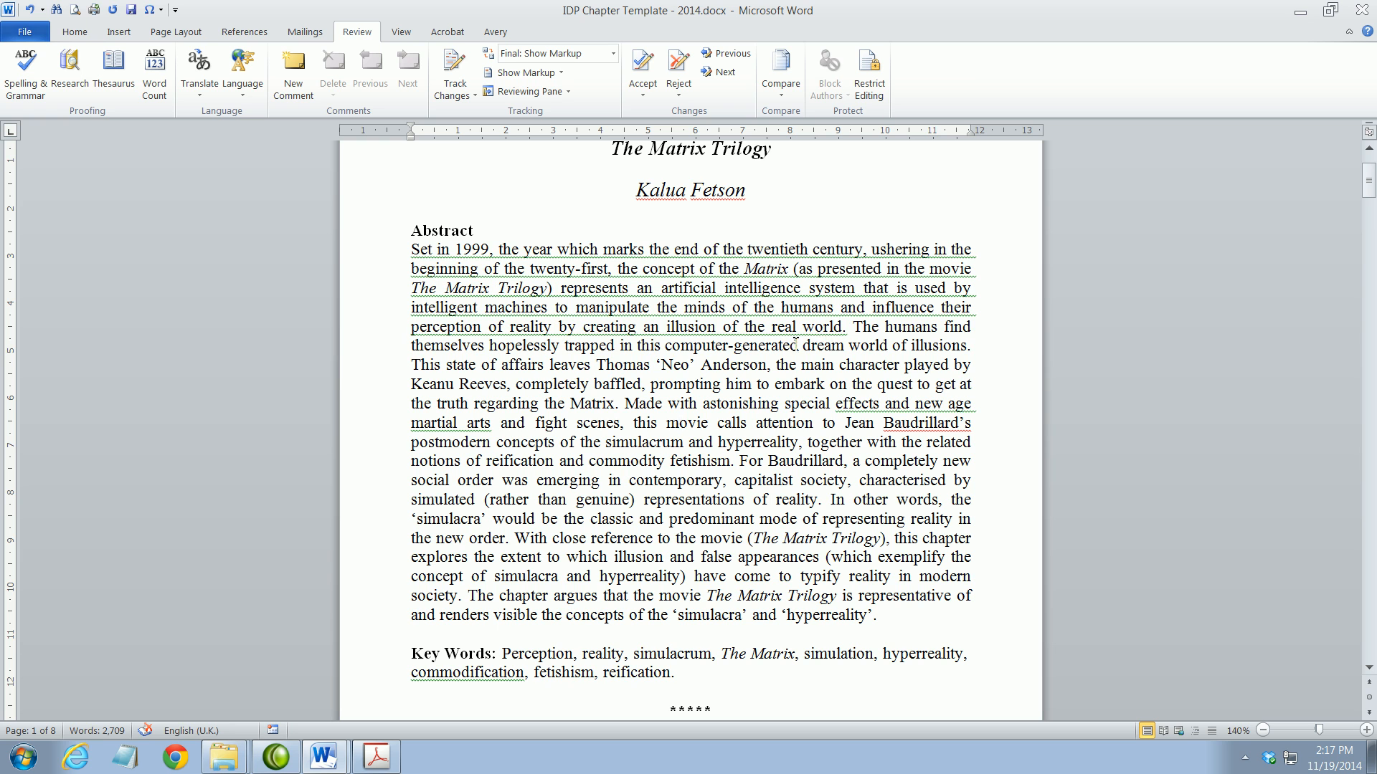
Delete and restore the space after 'world.', then place the cursor at the Abstract's start
drag(847, 330, 855, 329)
key(Delete)
key(ctrl+z)
click(65, 34)
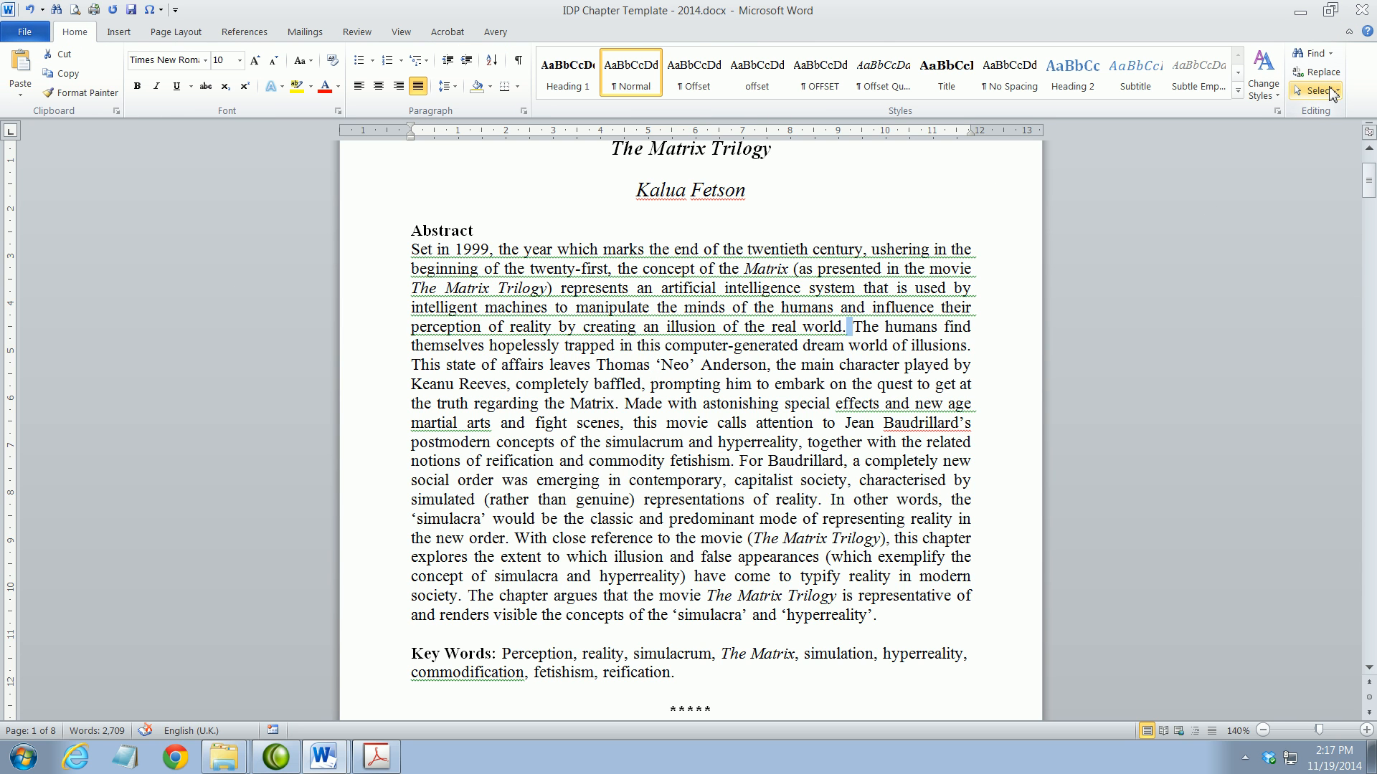
click(419, 248)
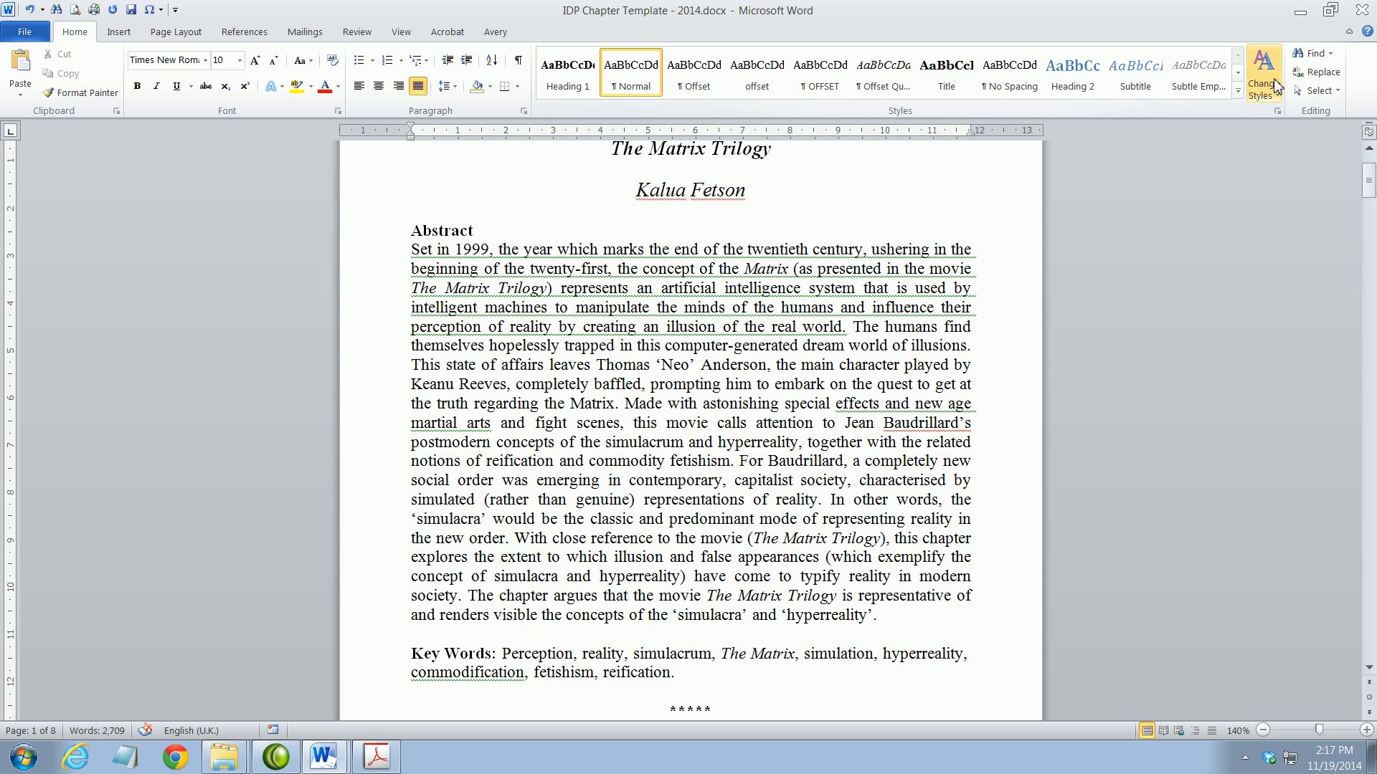
Open Replace, run Replace All with empty fields, and dismiss the zero-replacements message
click(1323, 72)
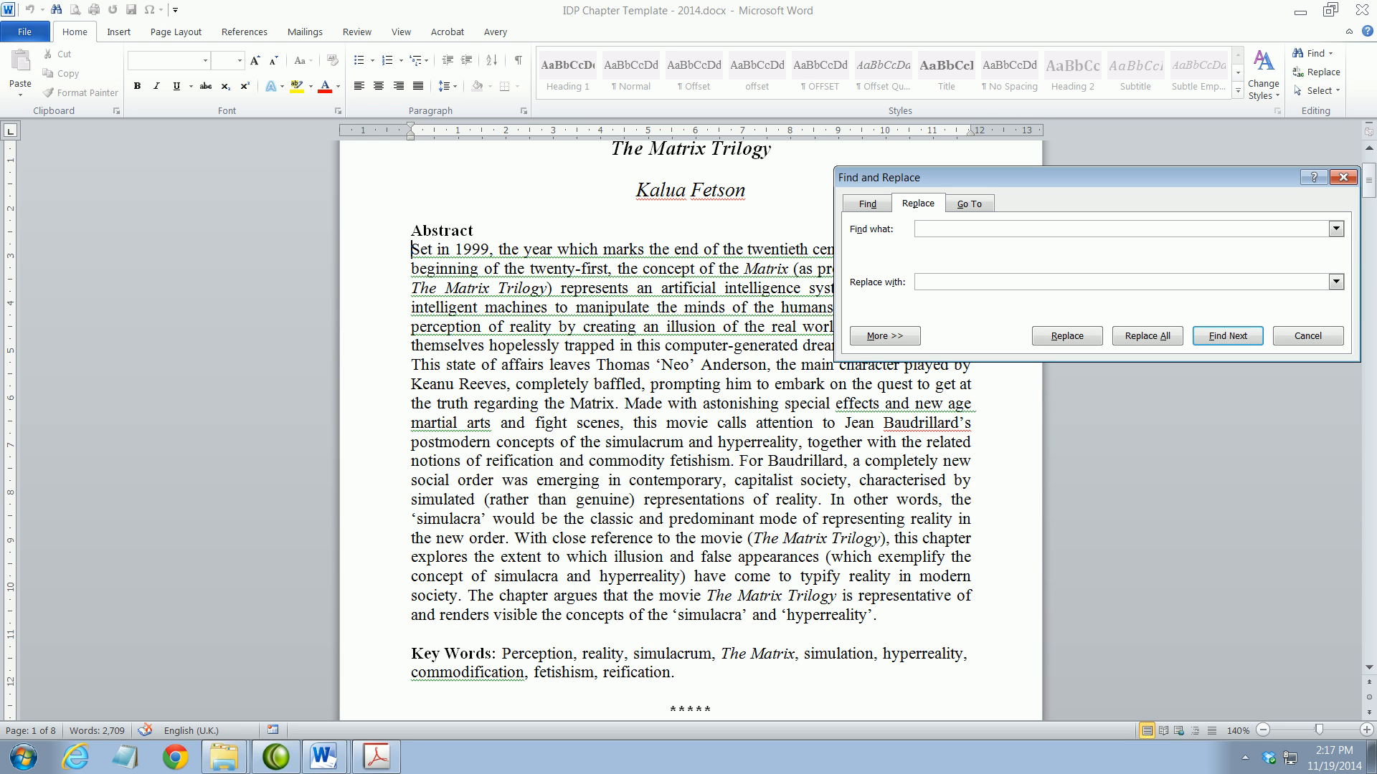
click(1150, 342)
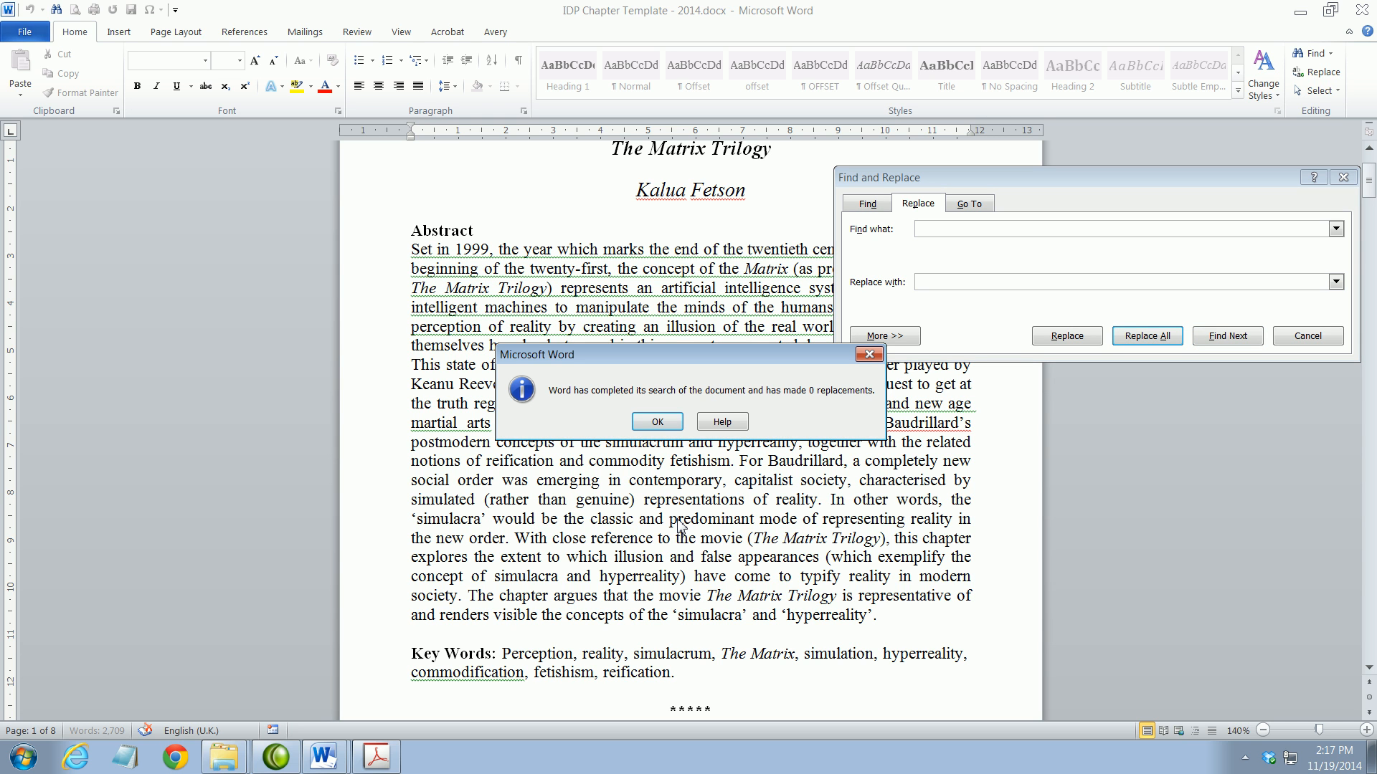
click(658, 427)
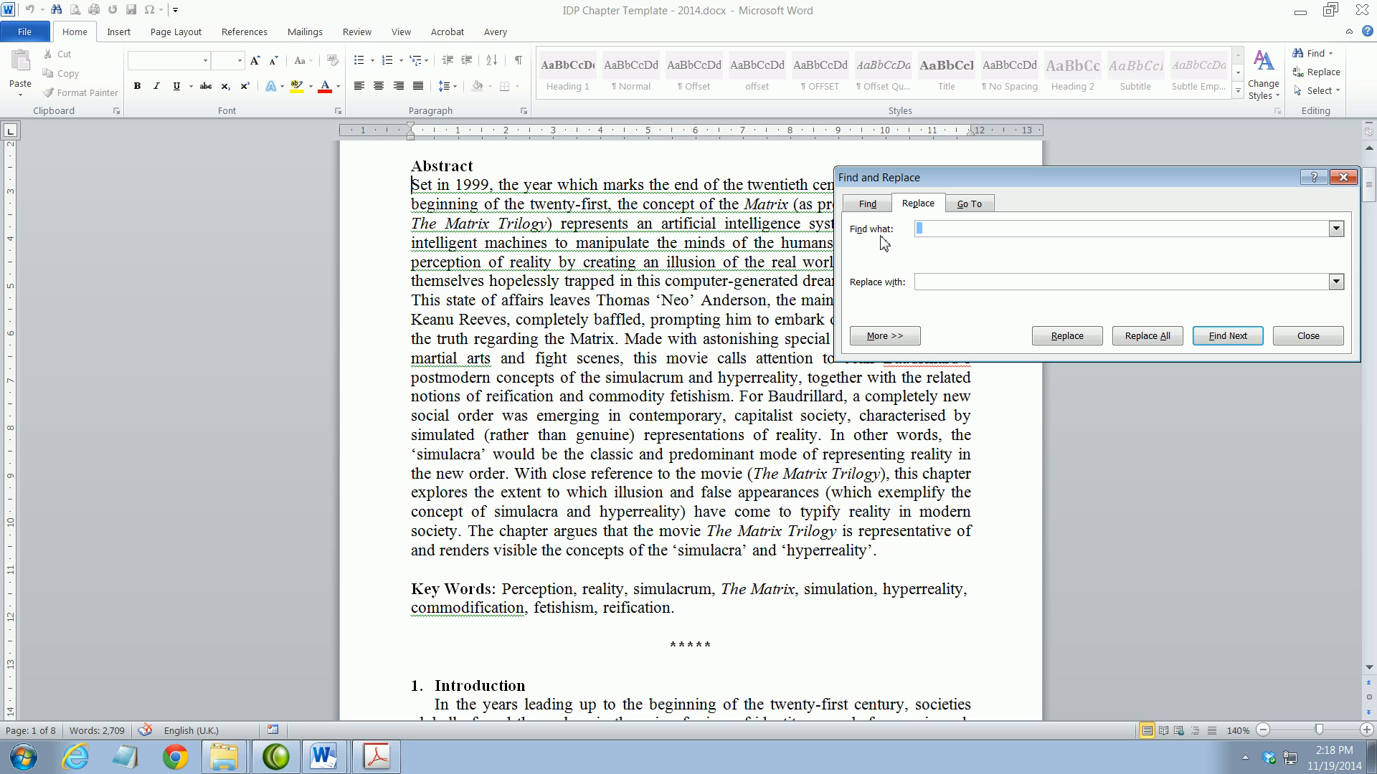
Search for 'paper' with 'chapter' as replacement and confirm it isn't found
text(paper)
text(Chapter)
drag(917, 284, 925, 286)
text(c)
click(956, 282)
click(1228, 337)
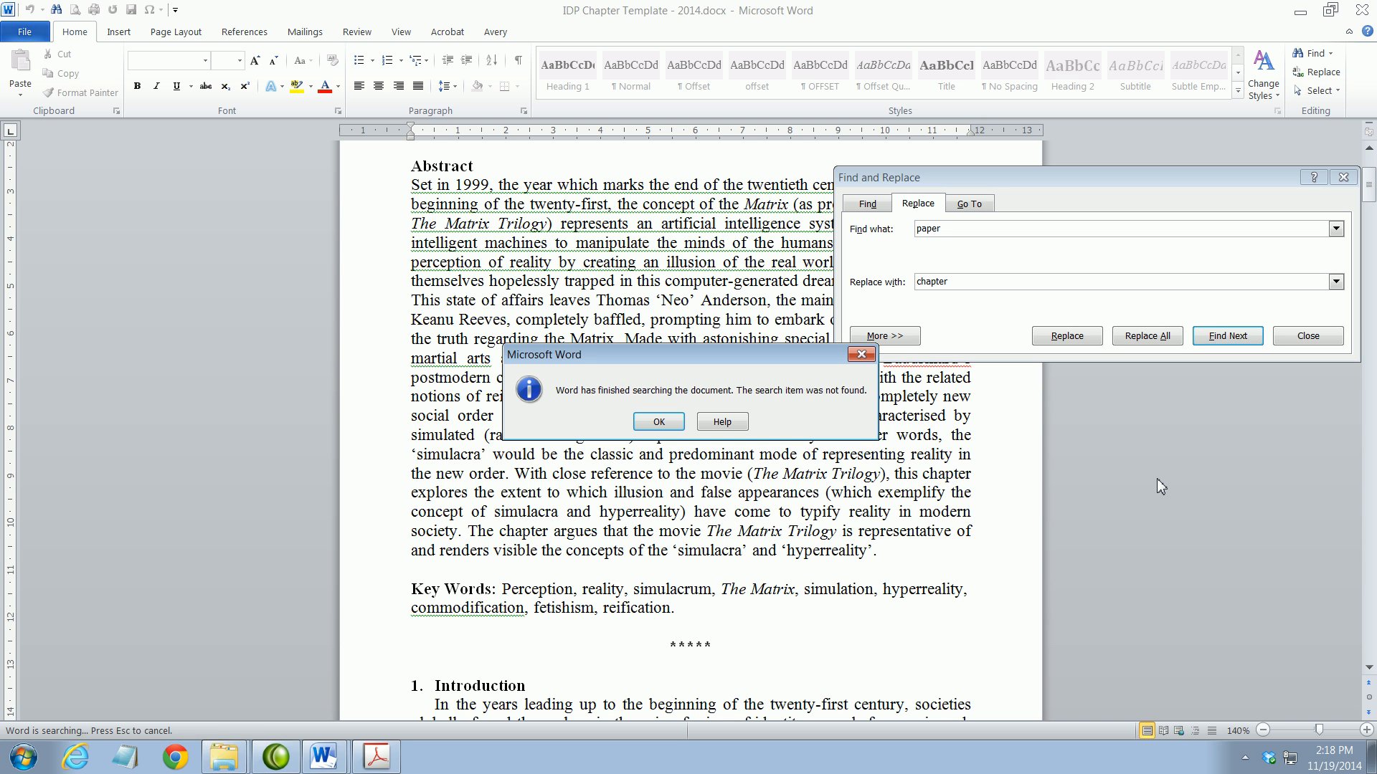
click(657, 423)
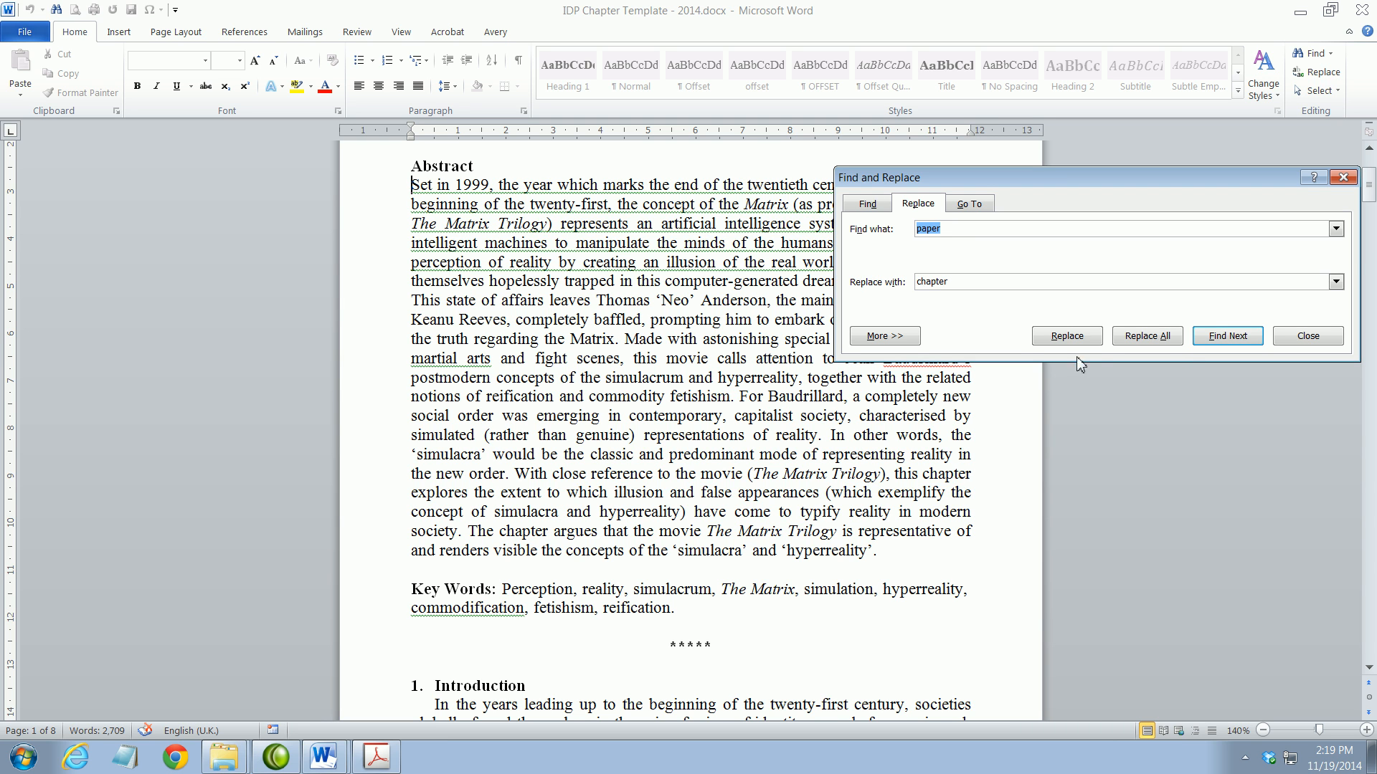
Enter a single quotation mark (') in both Find what and Replace with
click(958, 230)
drag(957, 229, 893, 241)
text(')
drag(962, 283, 910, 292)
text(')
Step through quote matches to the opening quote before 'The Commodification' in the Best reference
click(1228, 337)
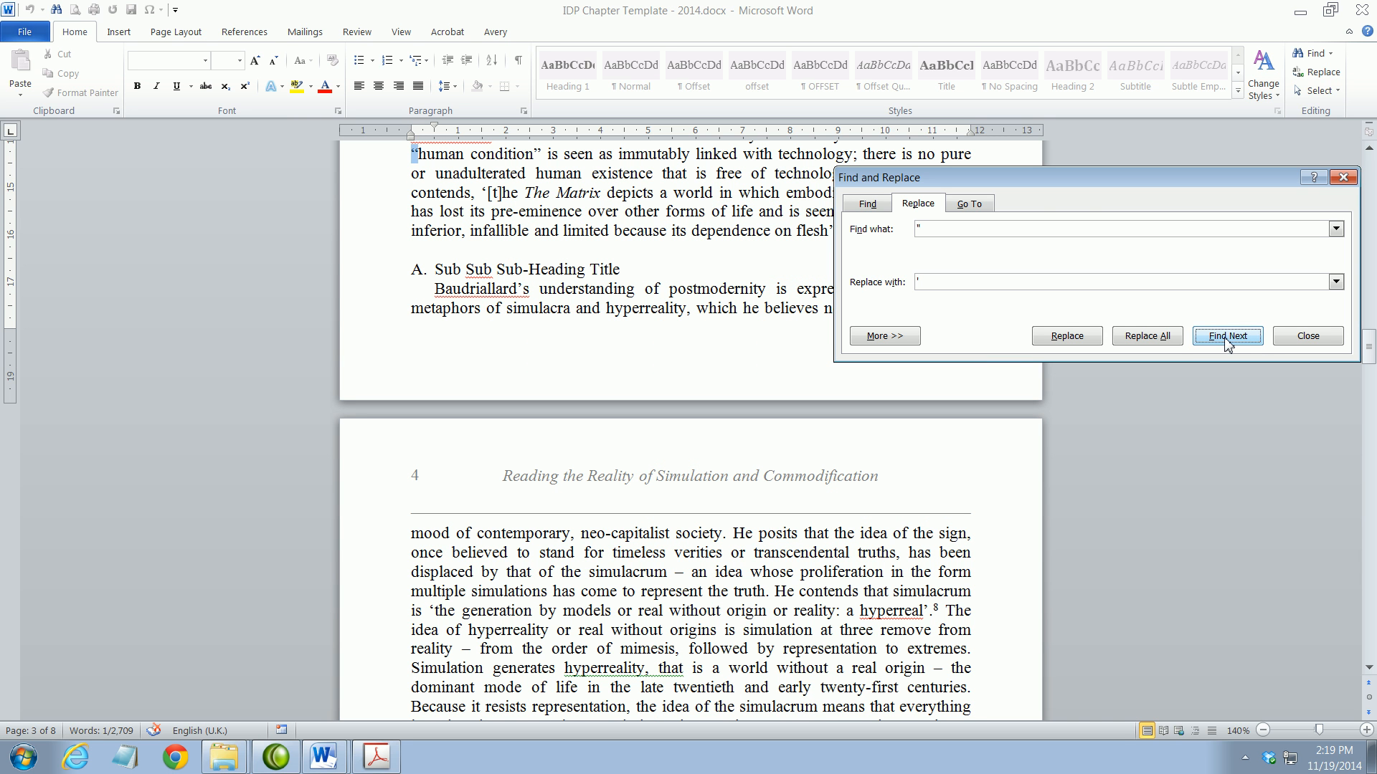
click(746, 204)
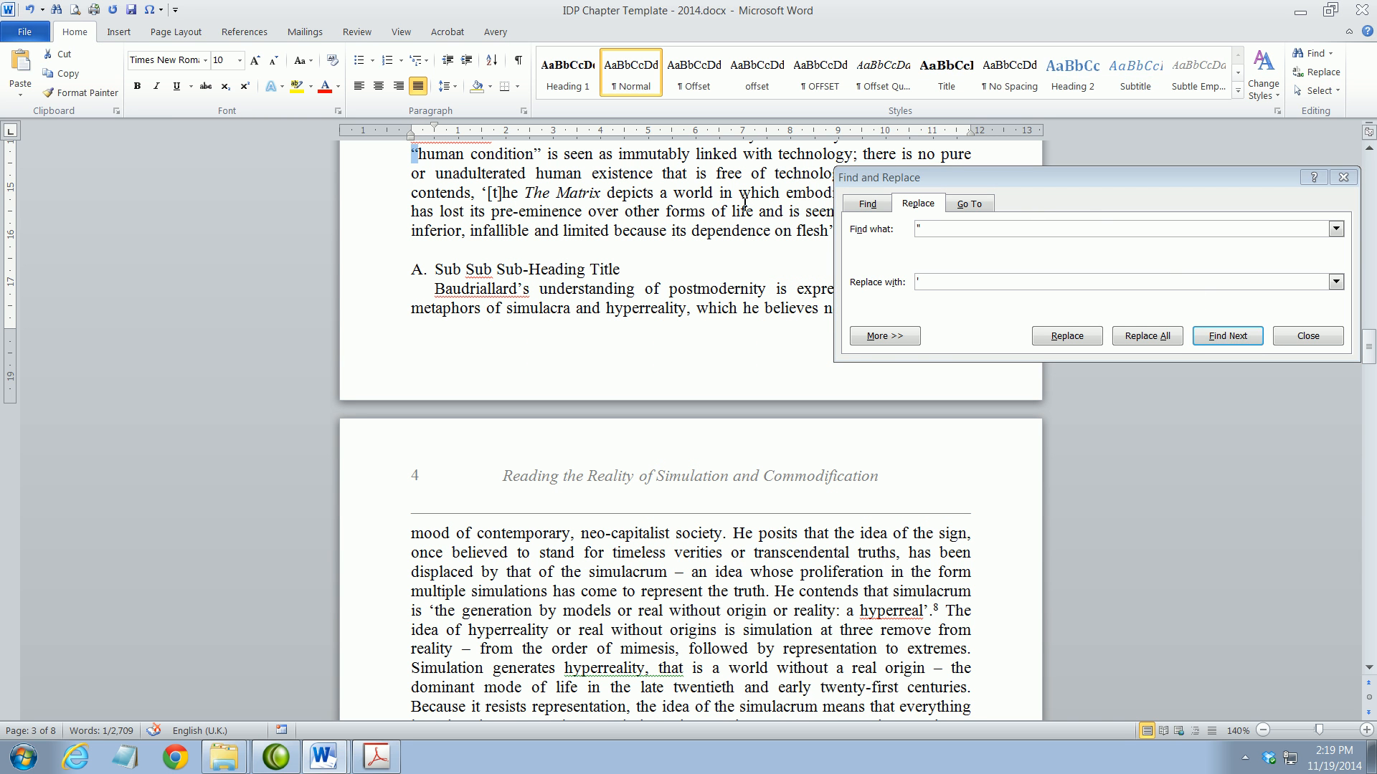
scroll(738, 233, up, 2)
drag(1017, 171, 966, 347)
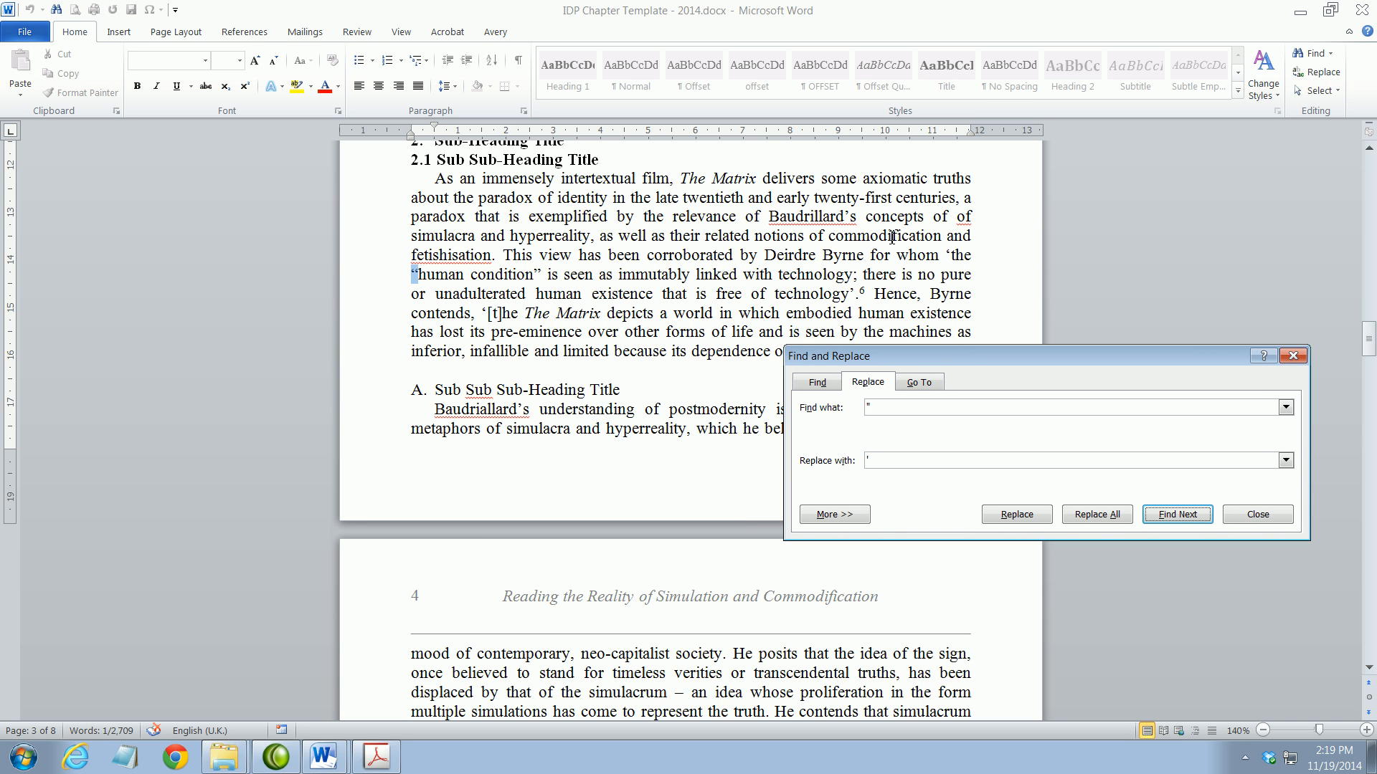
click(948, 256)
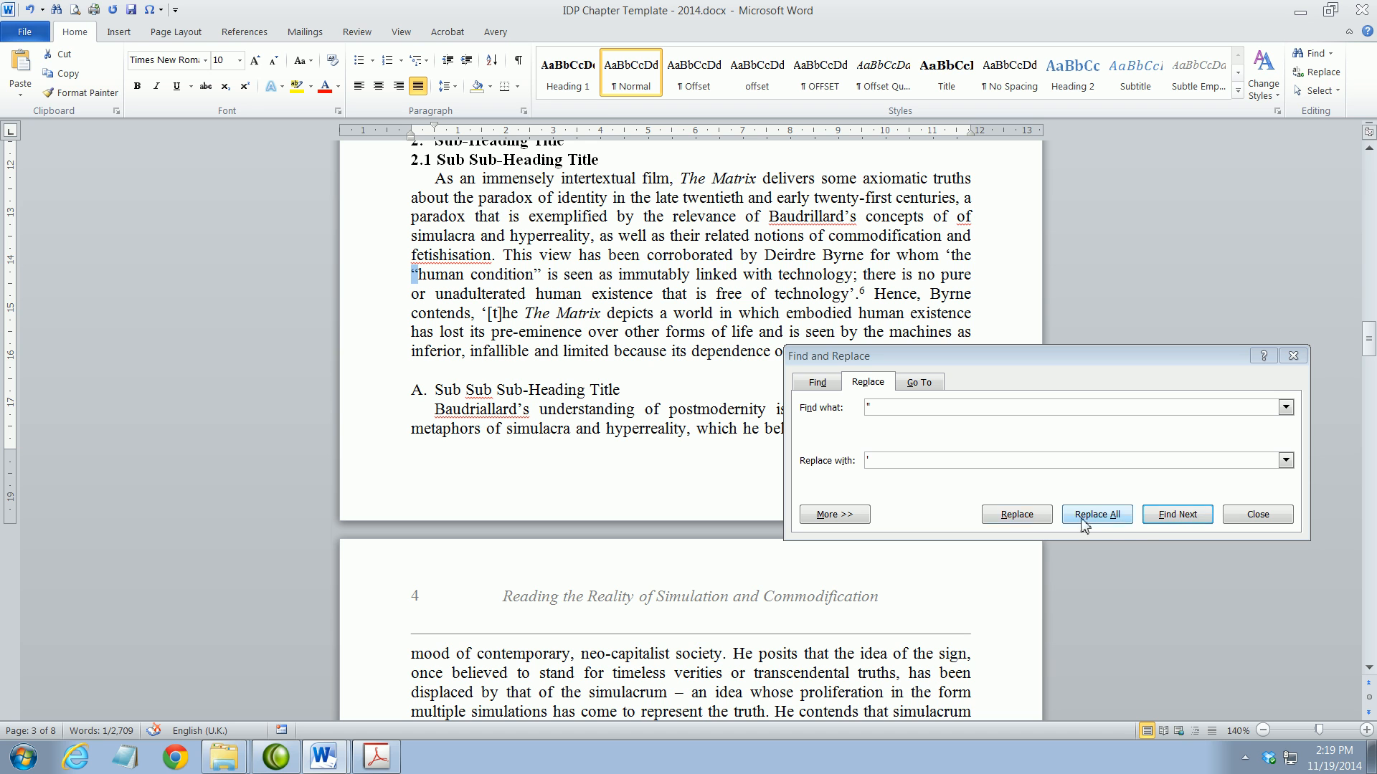
click(1167, 518)
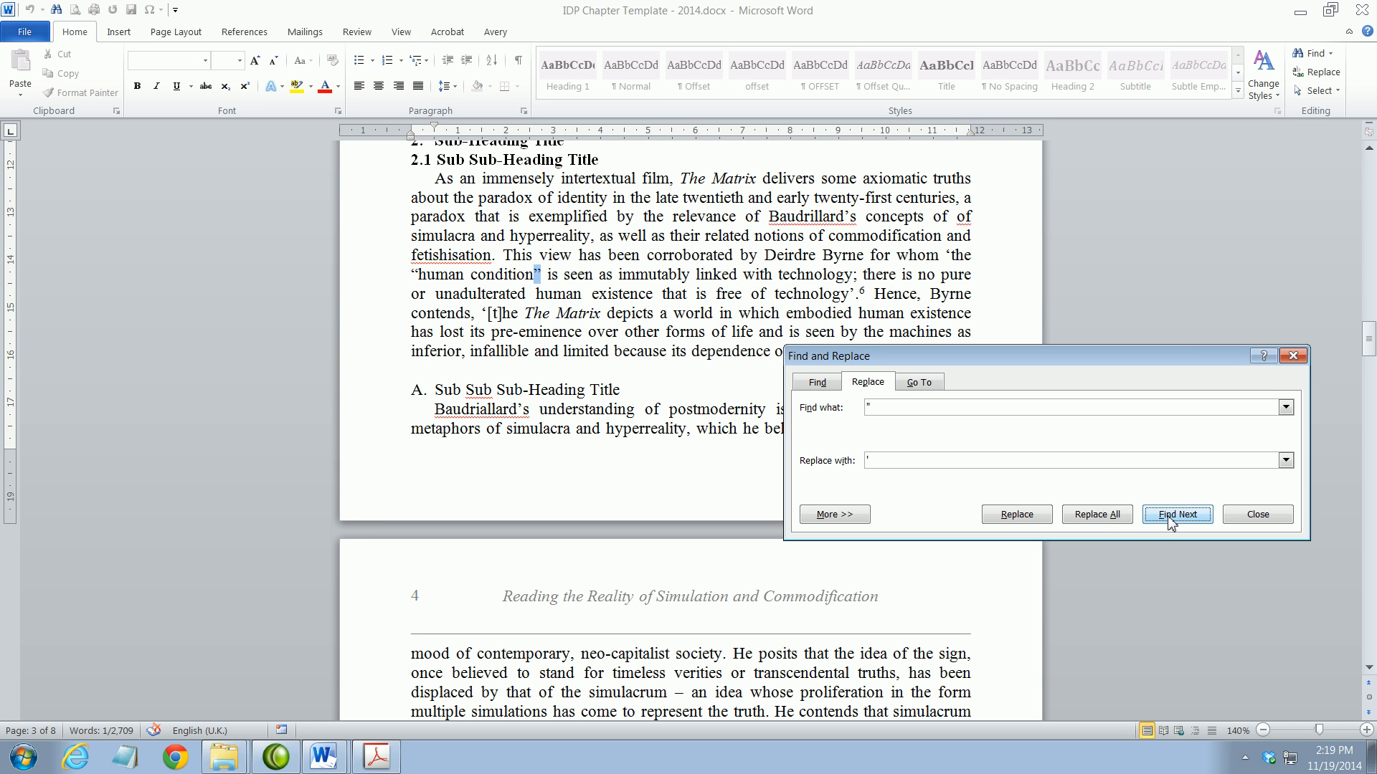
click(1168, 517)
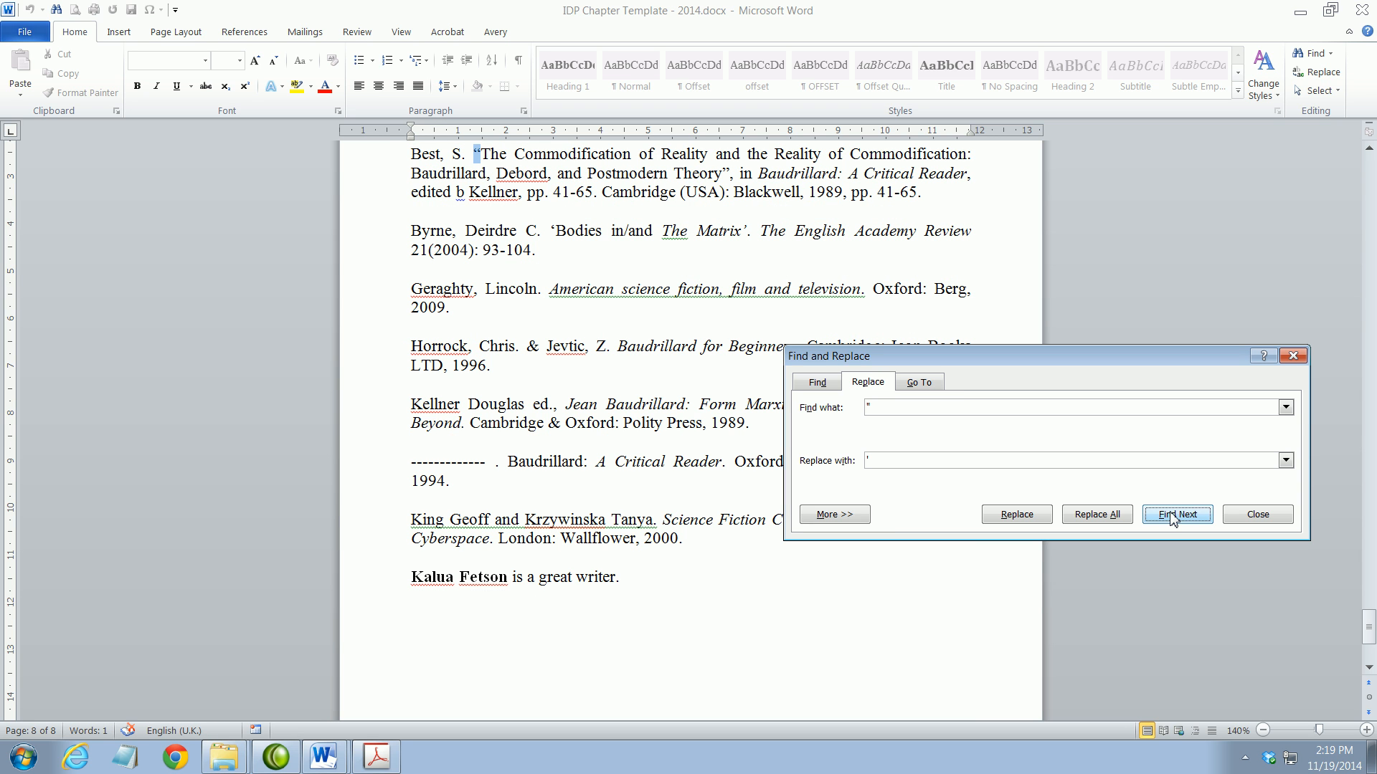
click(1170, 517)
click(474, 154)
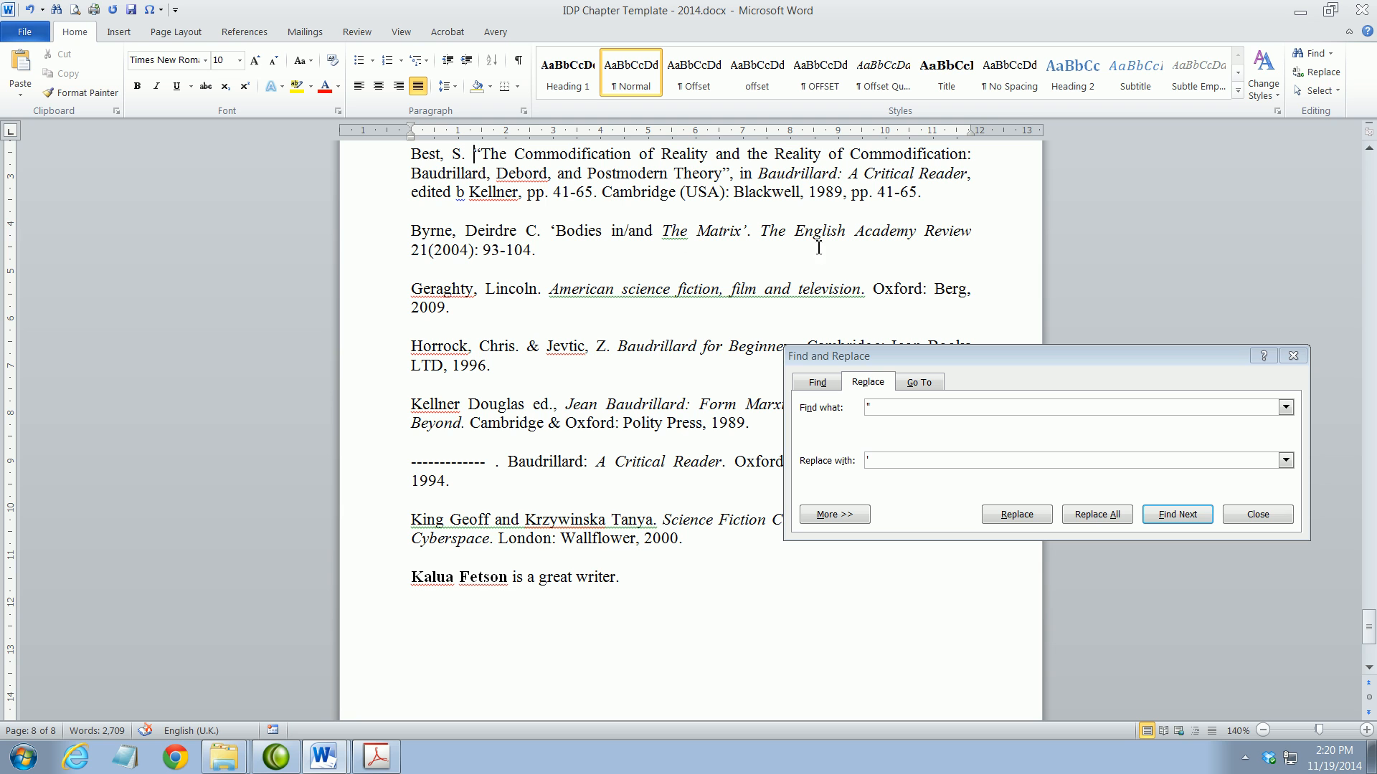
drag(474, 155, 482, 155)
click(603, 195)
click(1162, 515)
Replace the title's opening and closing quotes with single quotes, then close Find and Replace
click(1018, 516)
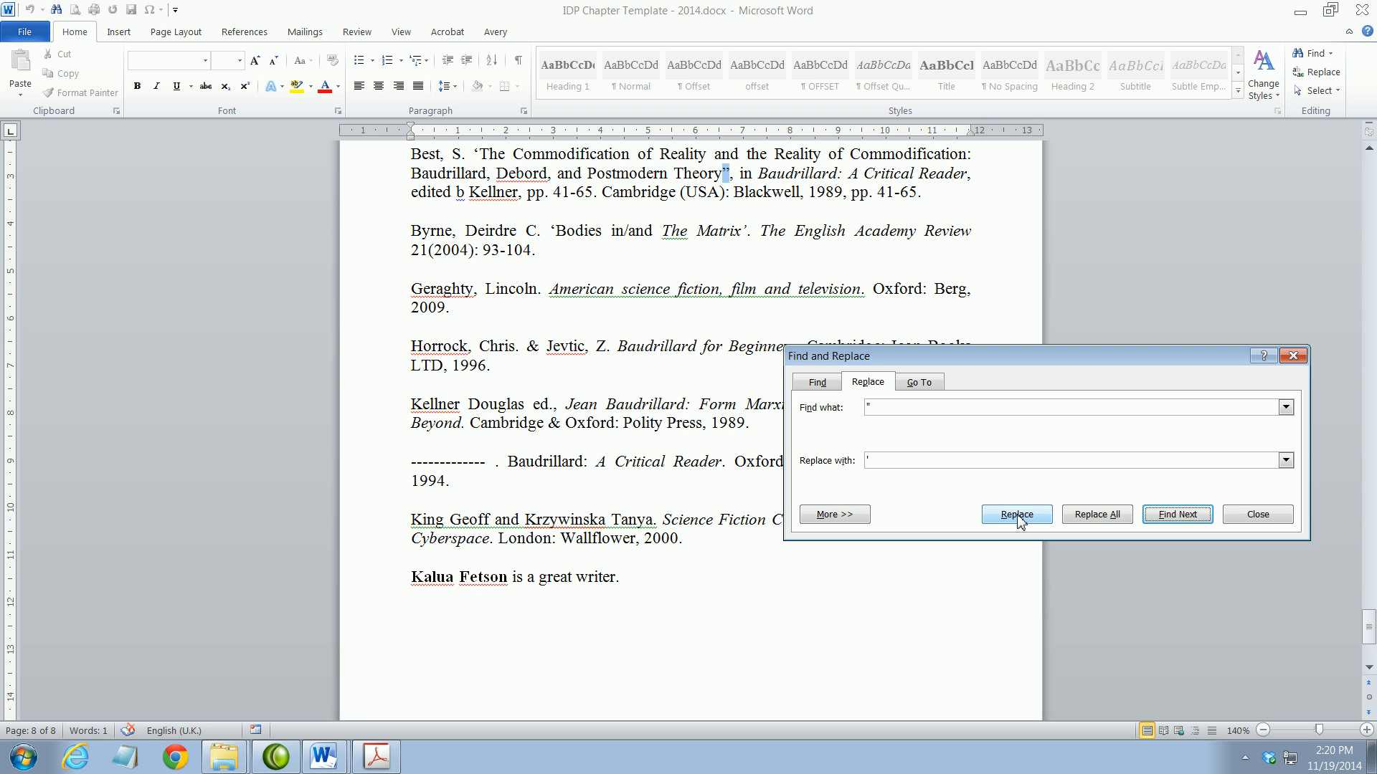
click(1017, 515)
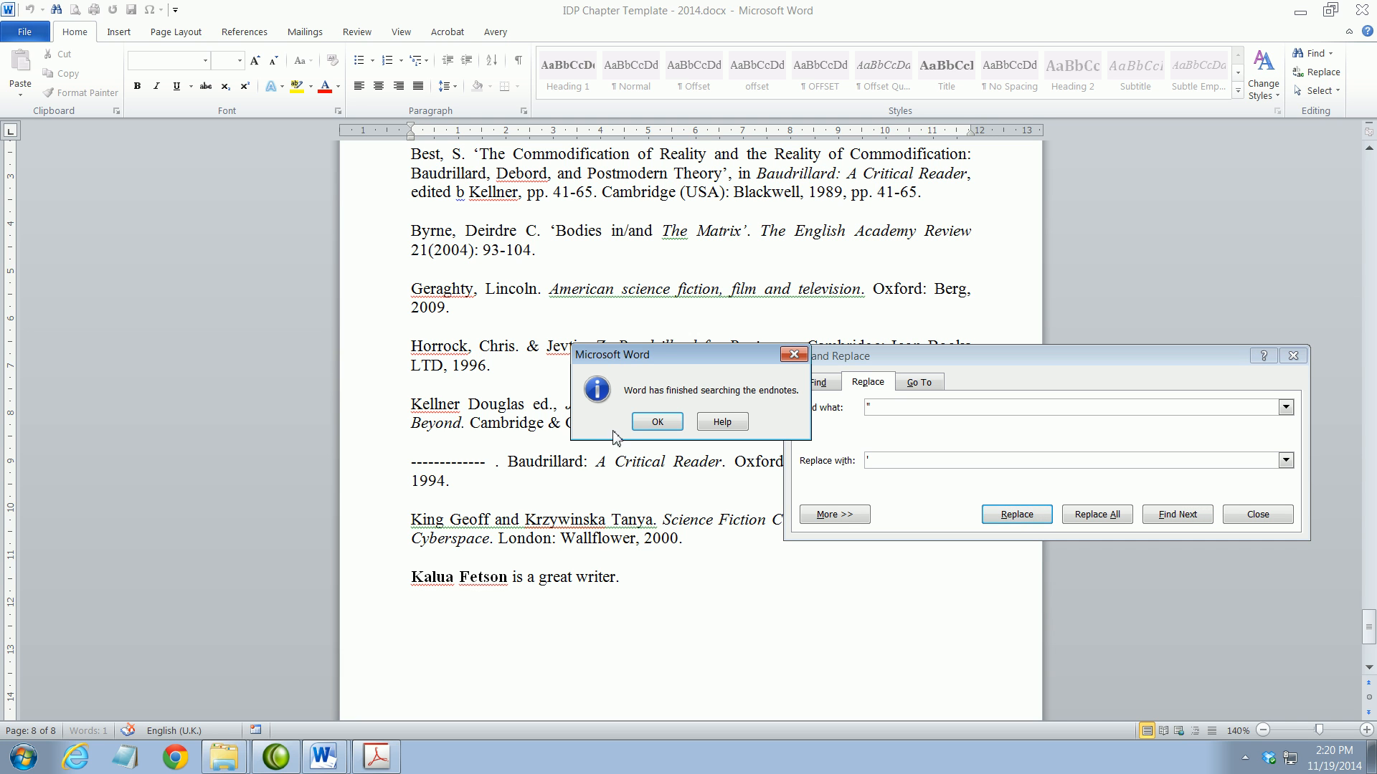
click(657, 423)
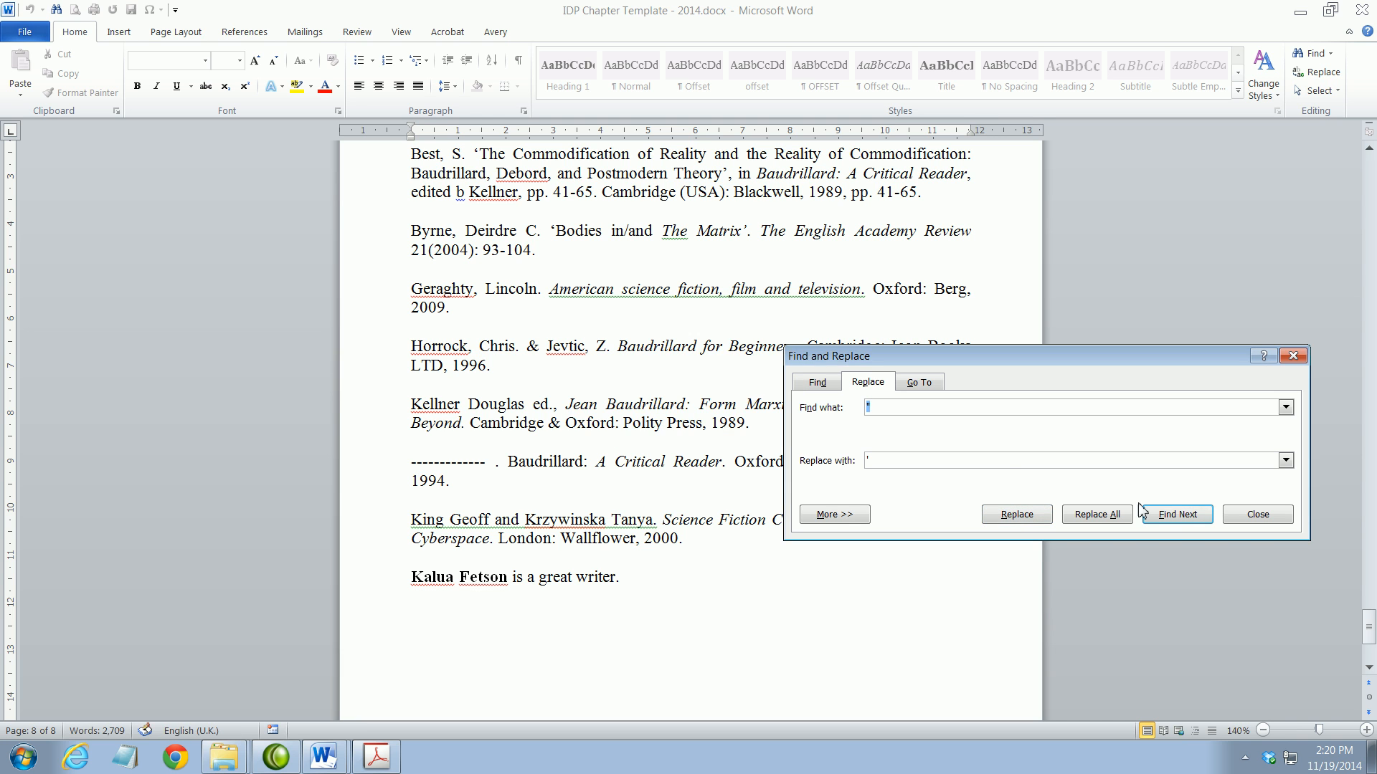
click(1242, 526)
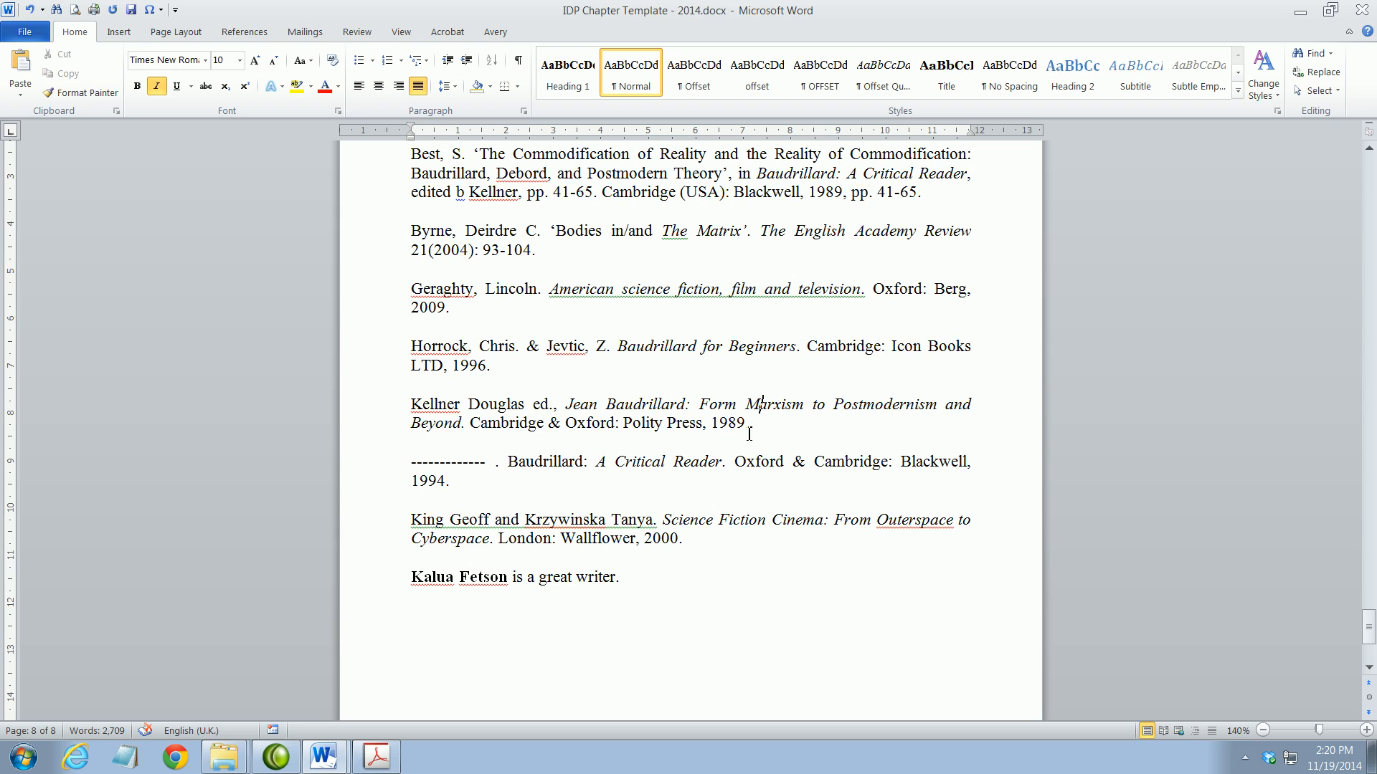
Select the whole document with Select All and choose Automatic in Font Color
scroll(594, 508, up, 15)
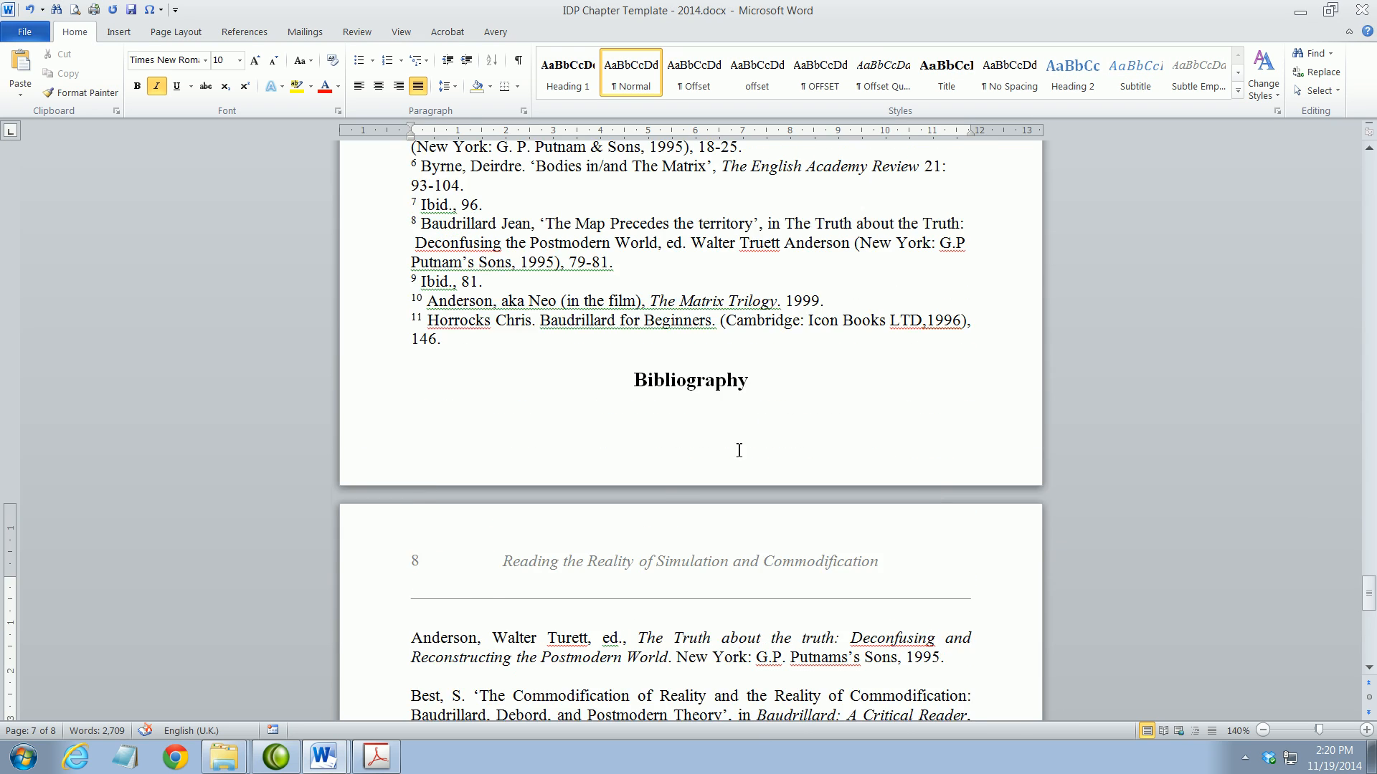
scroll(718, 440, up, 15)
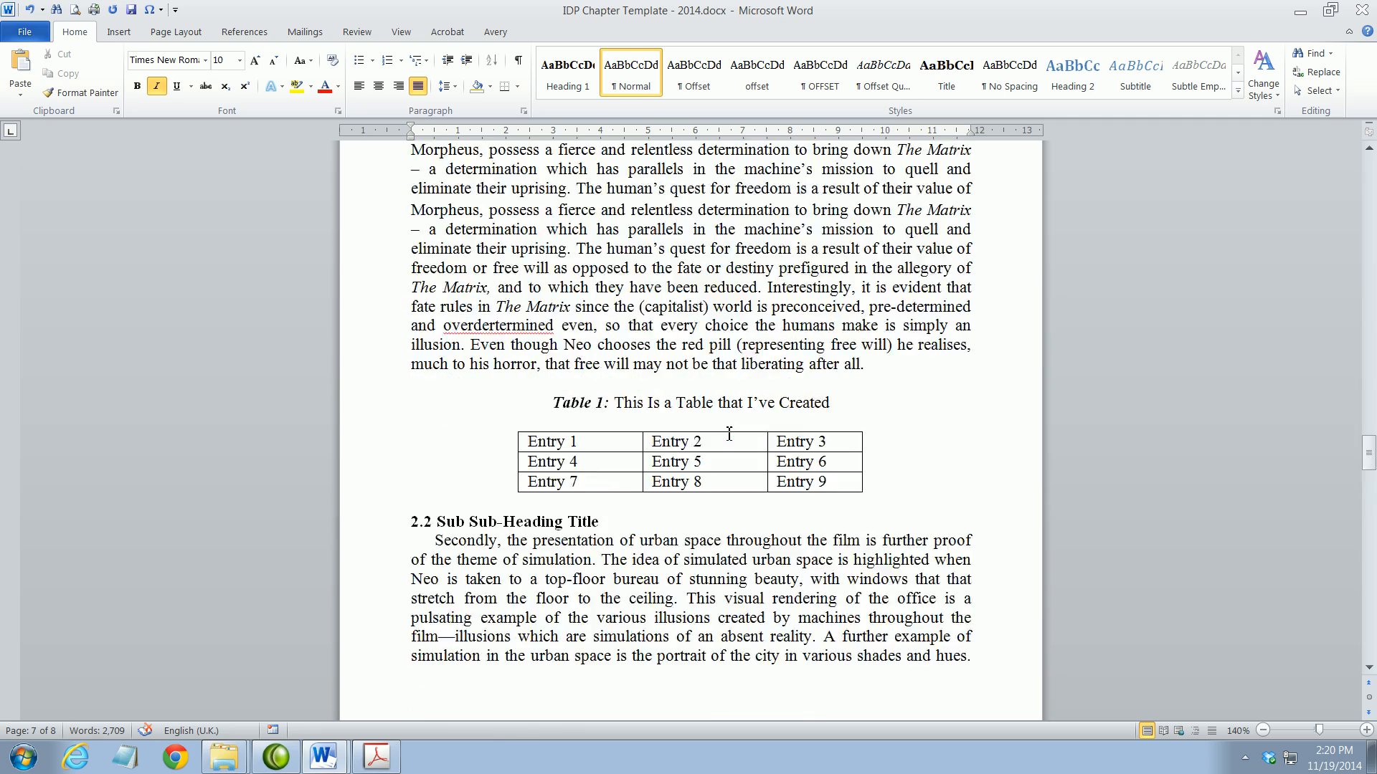
scroll(728, 434, up, 20)
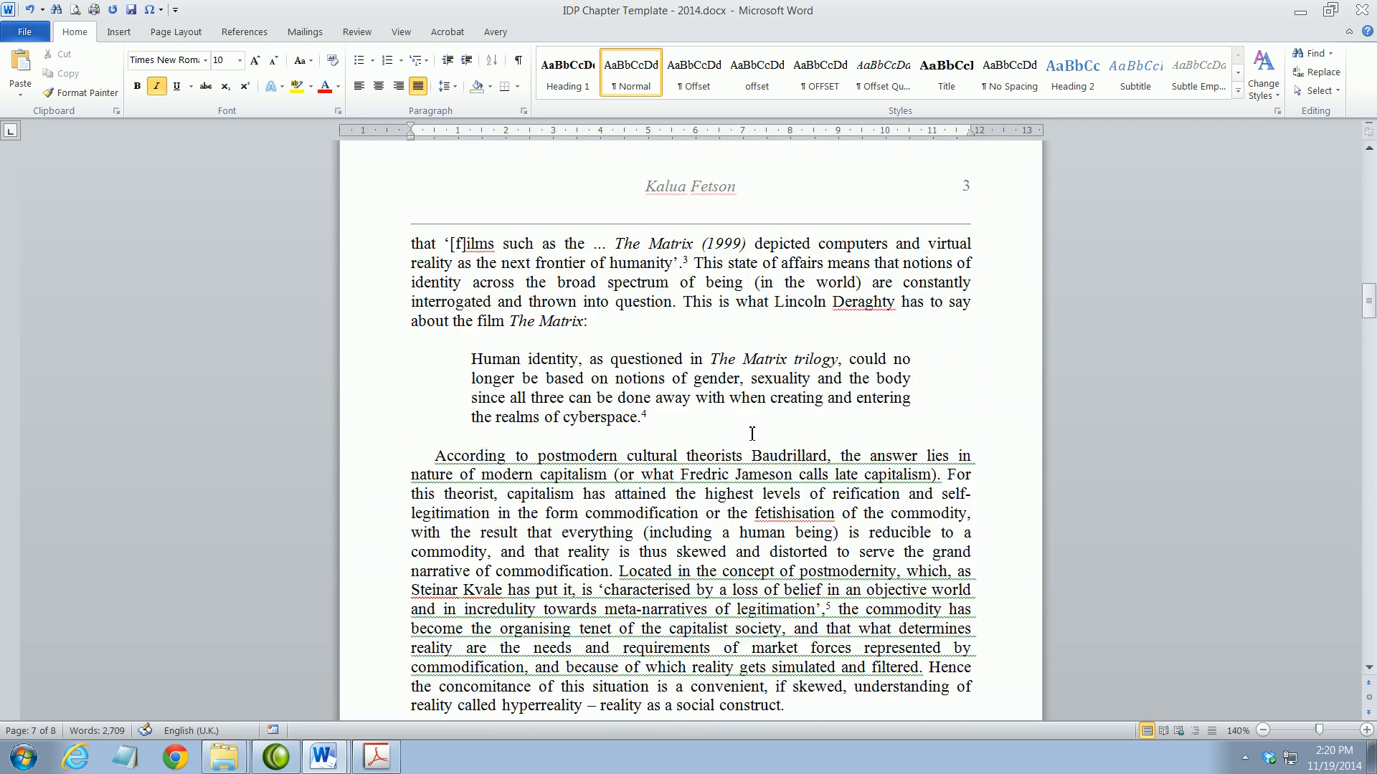
scroll(785, 425, up, 5)
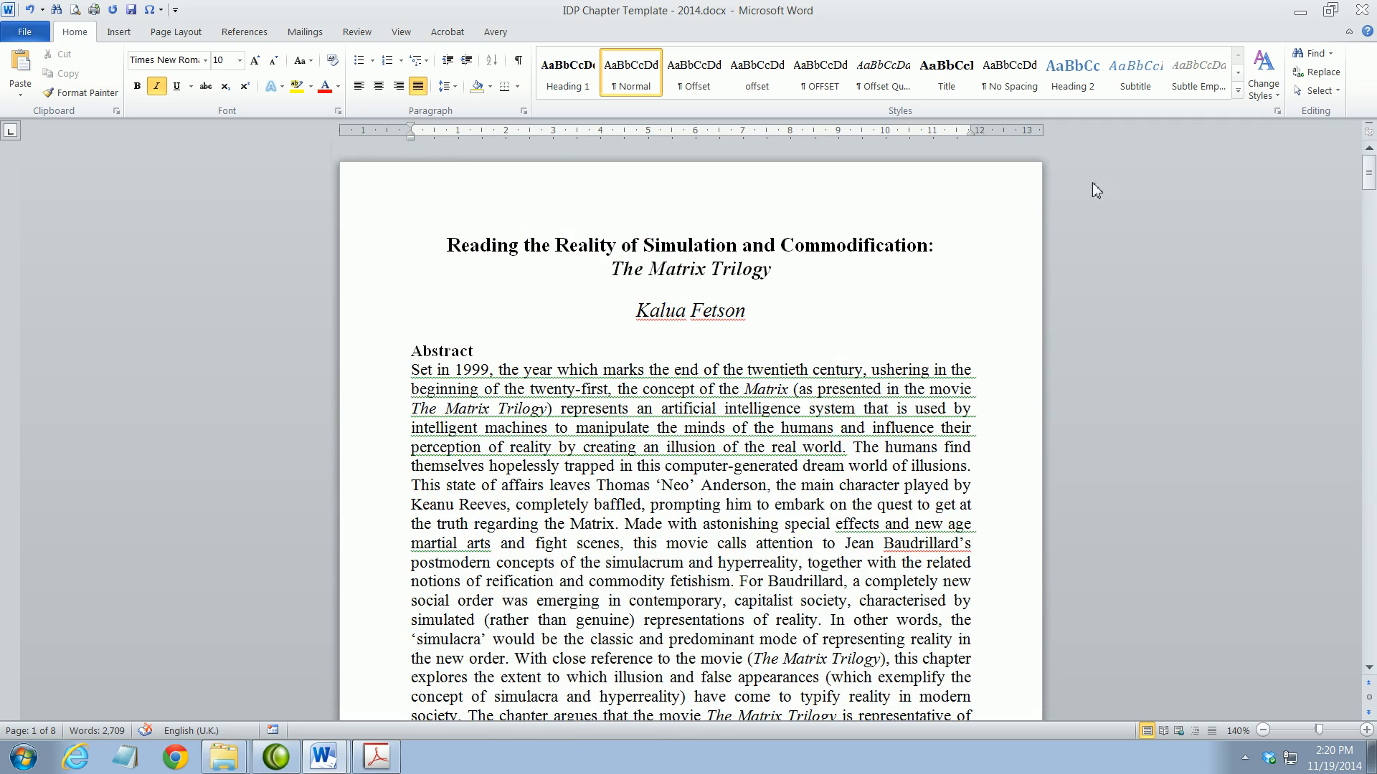
click(1335, 91)
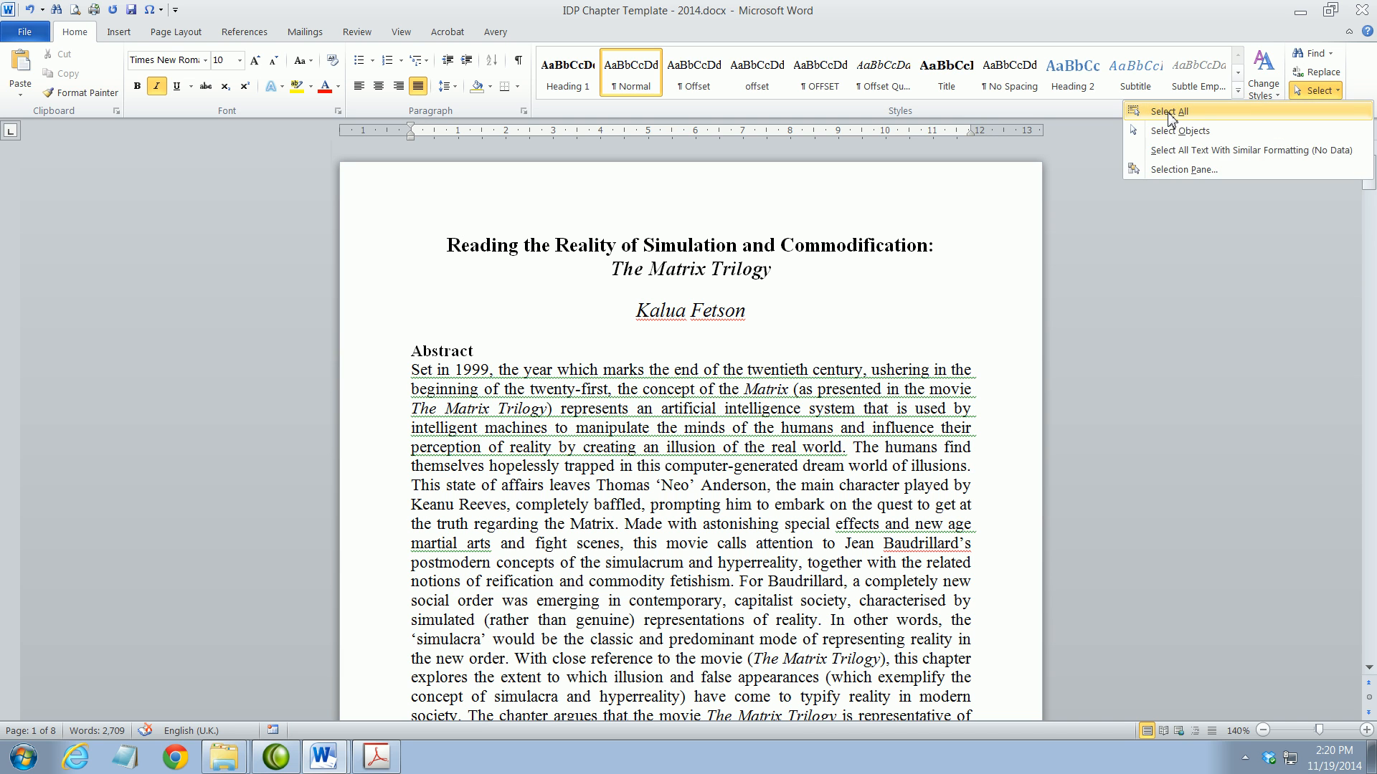
click(1168, 112)
click(497, 447)
click(1316, 90)
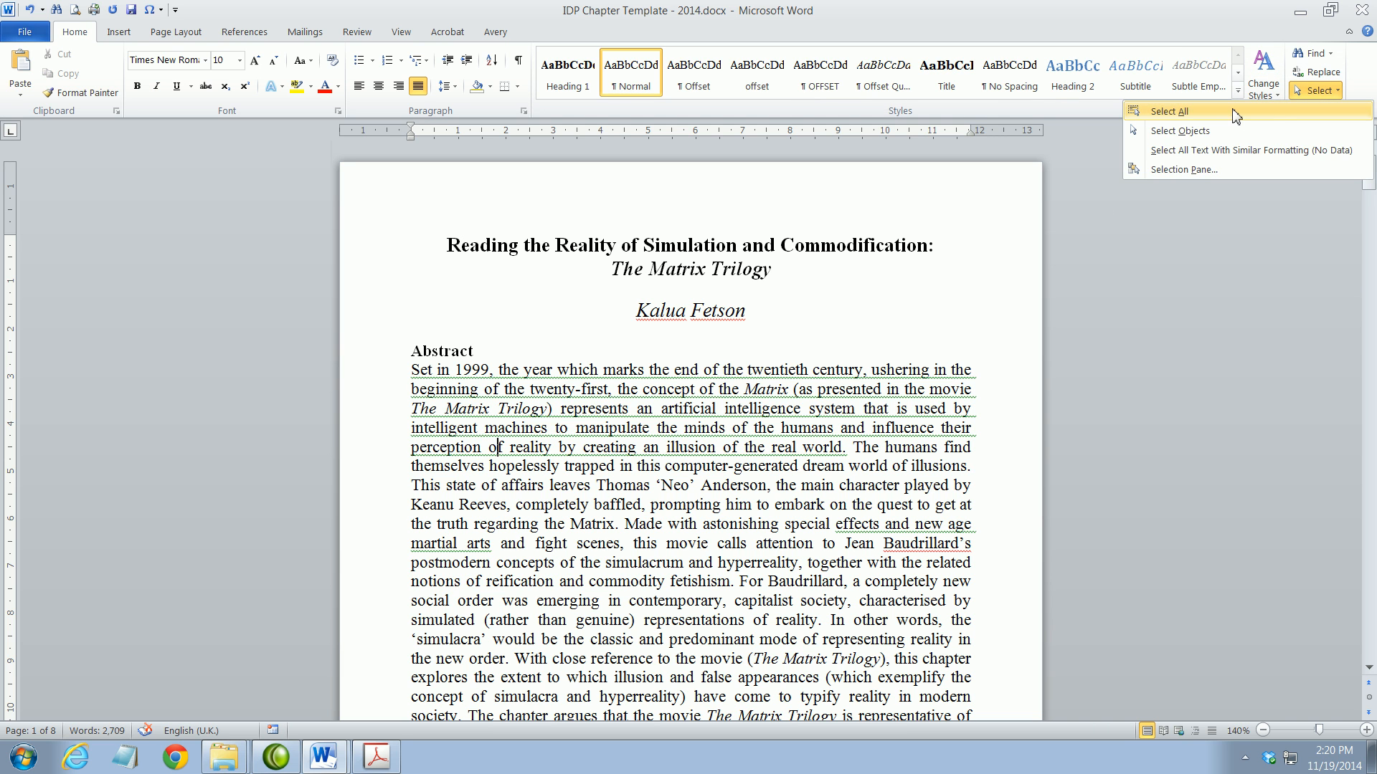
click(1290, 109)
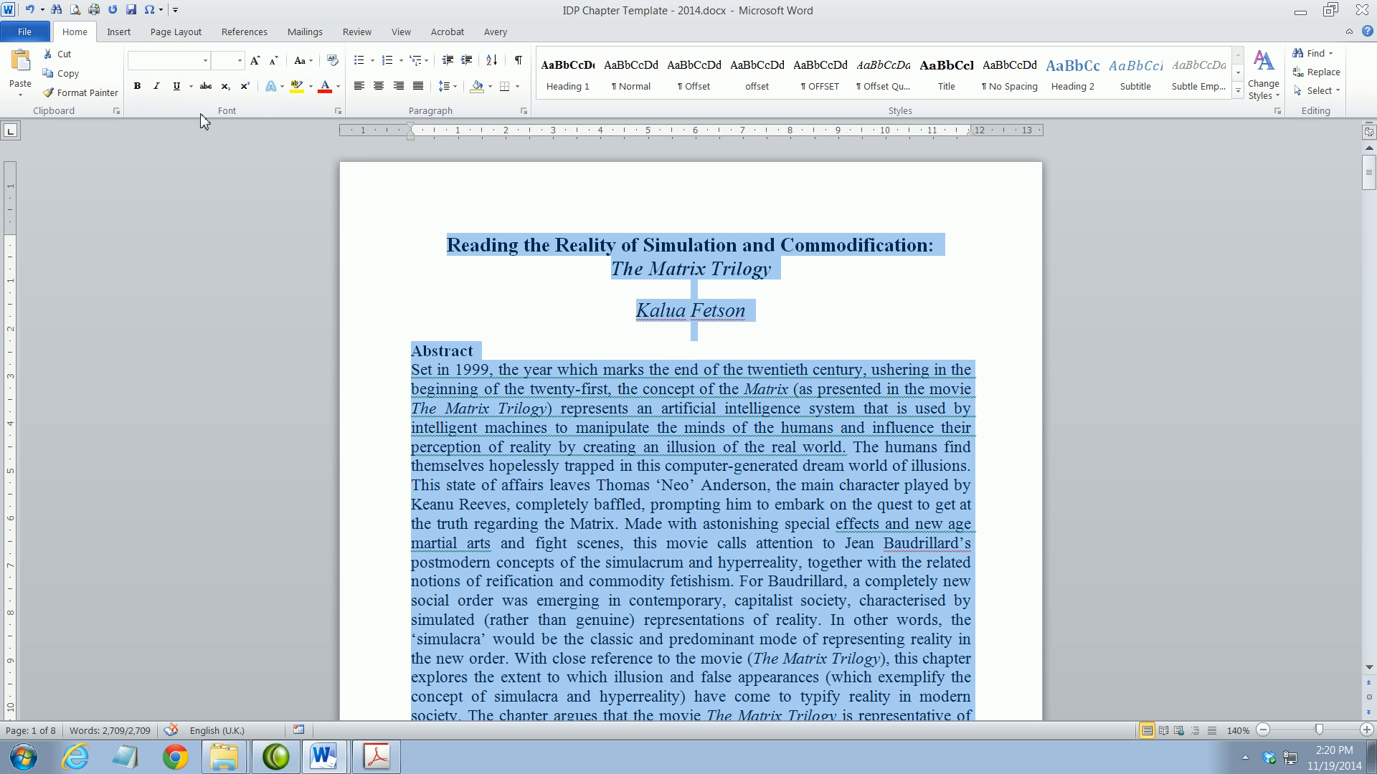
click(338, 87)
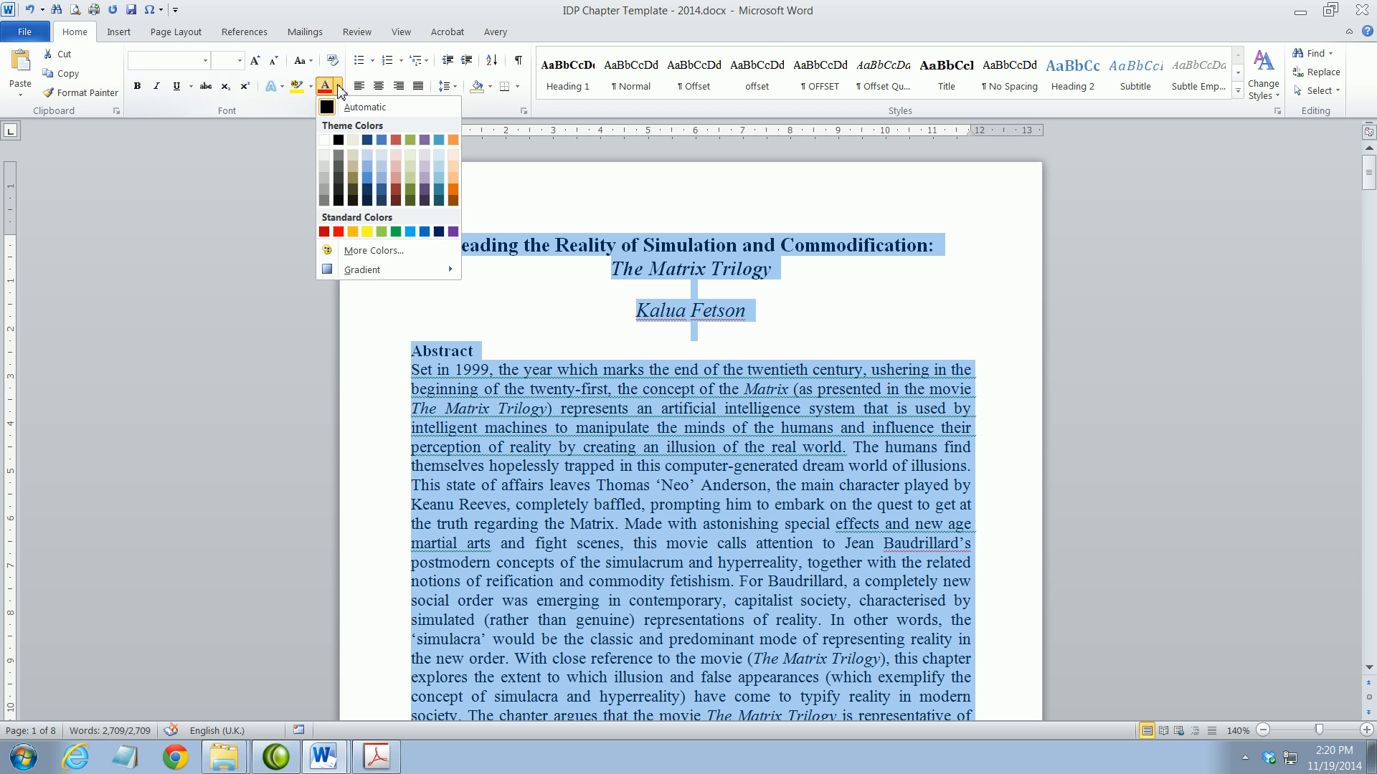
click(365, 111)
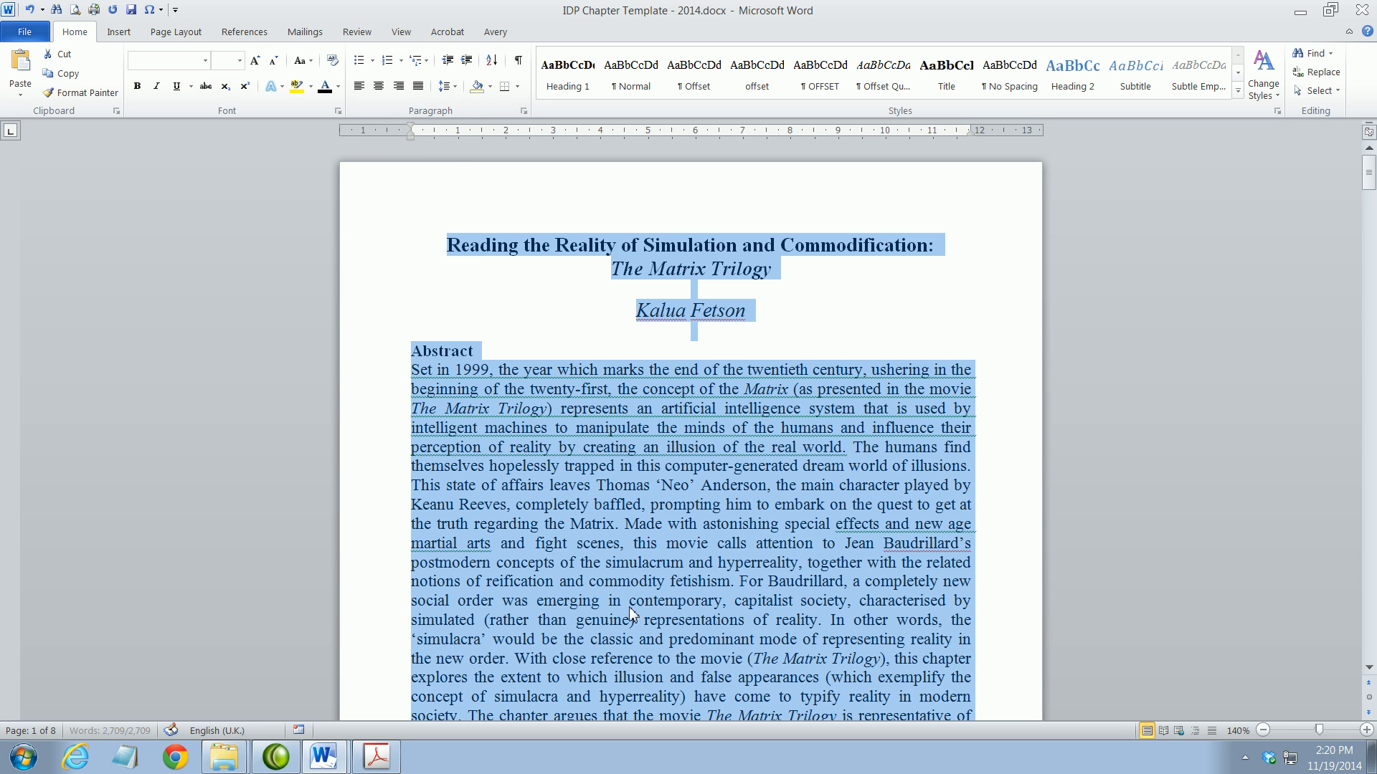
click(657, 485)
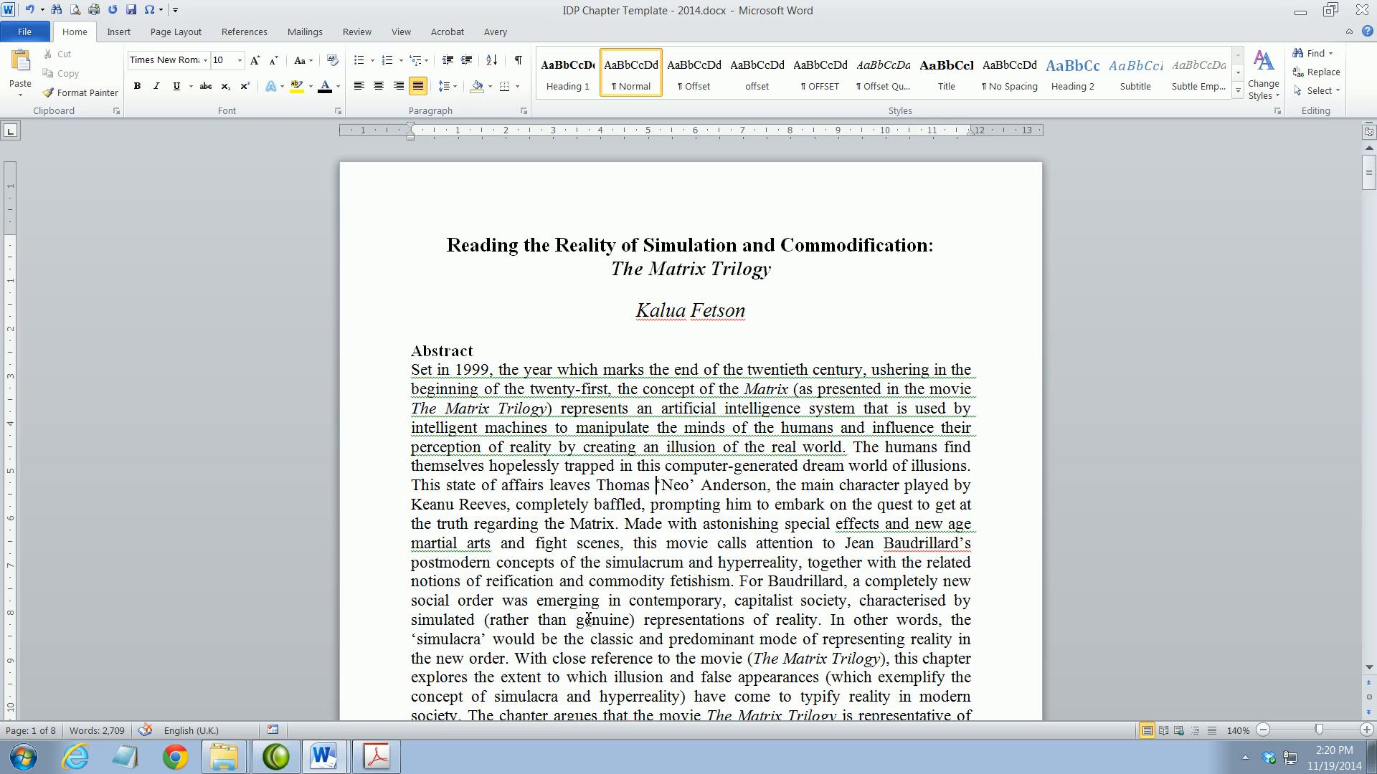
scroll(588, 619, down, 10)
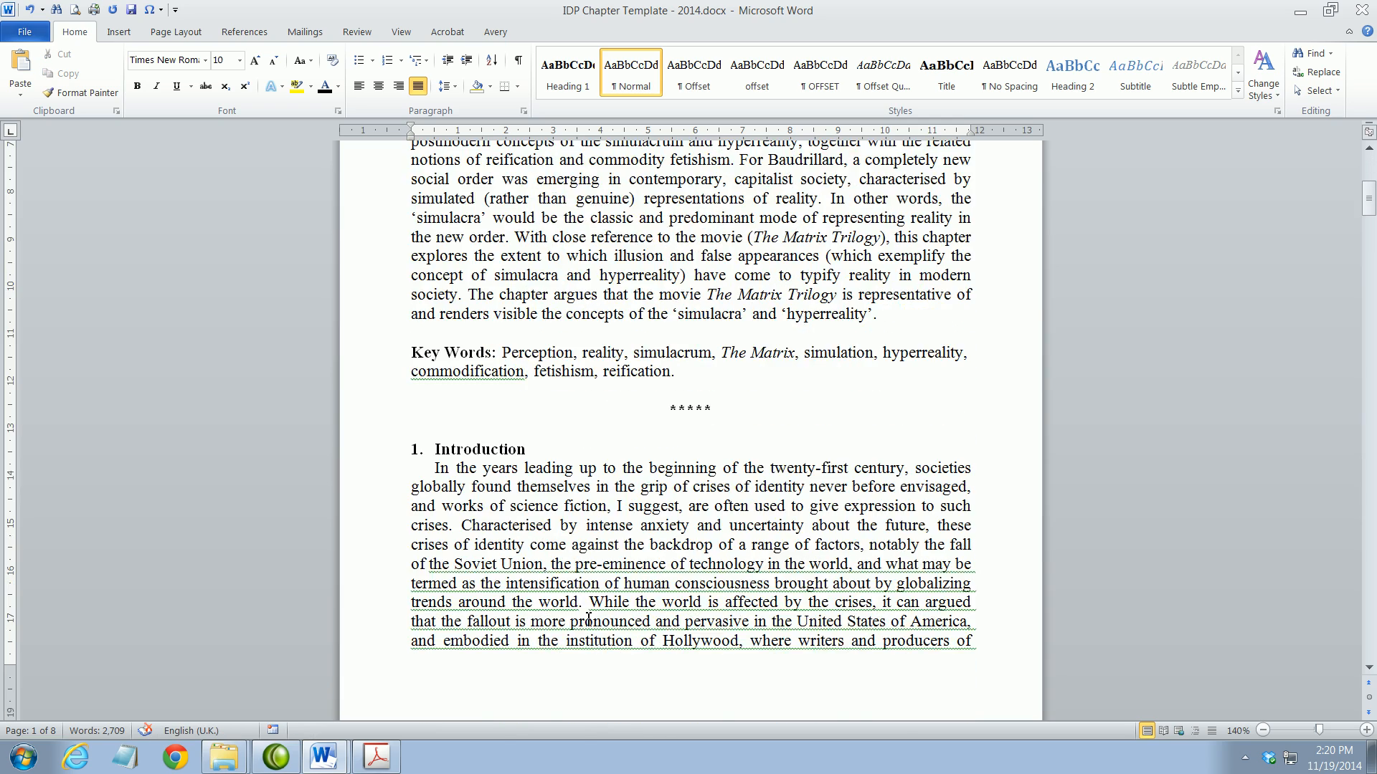
scroll(588, 619, down, 18)
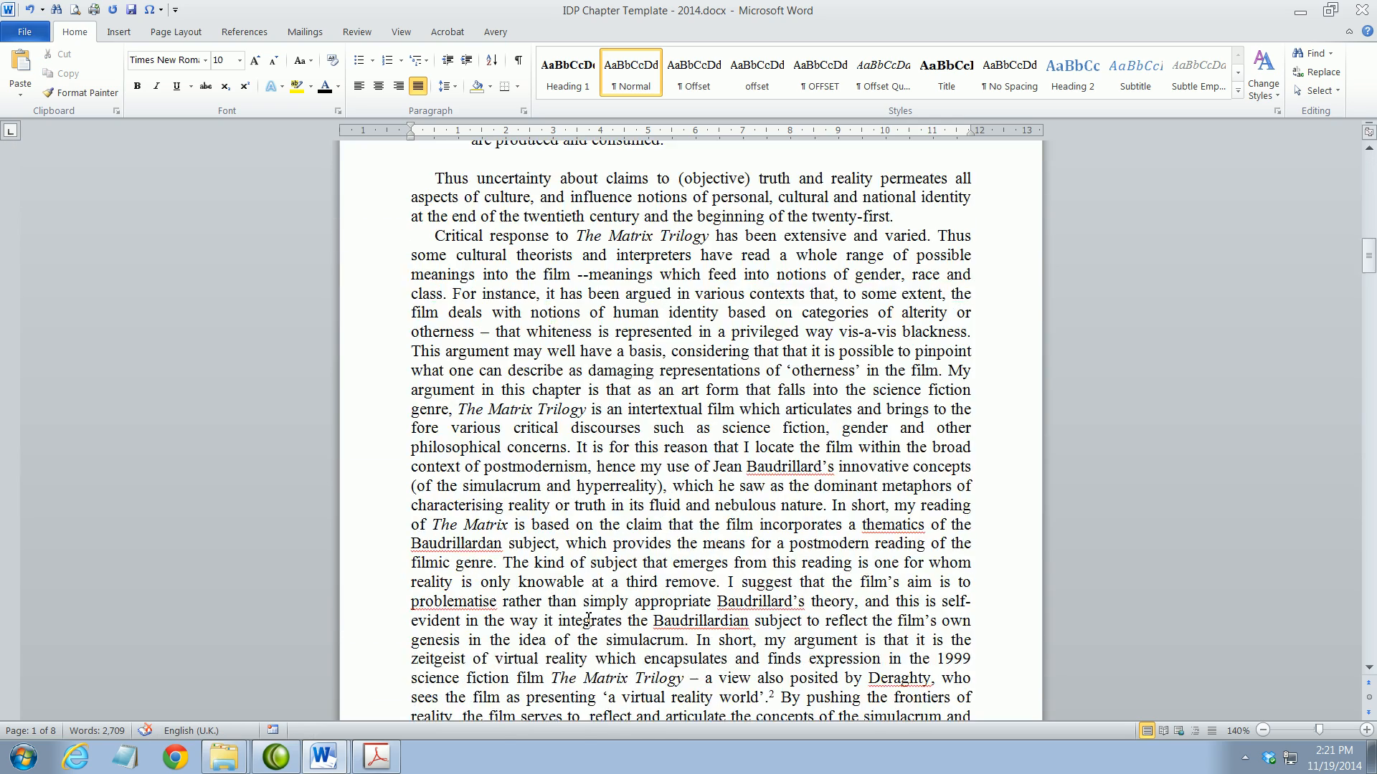
scroll(587, 620, down, 8)
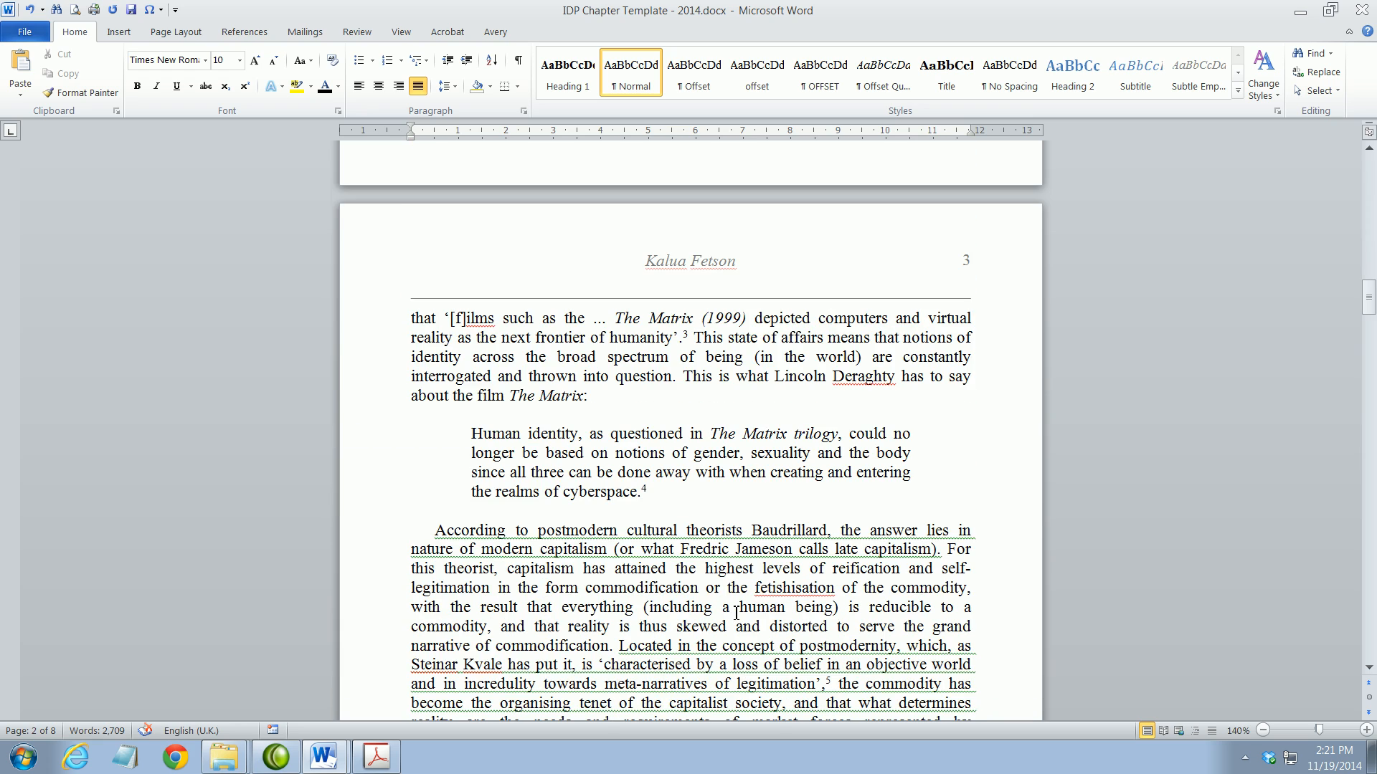
scroll(706, 601, down, 3)
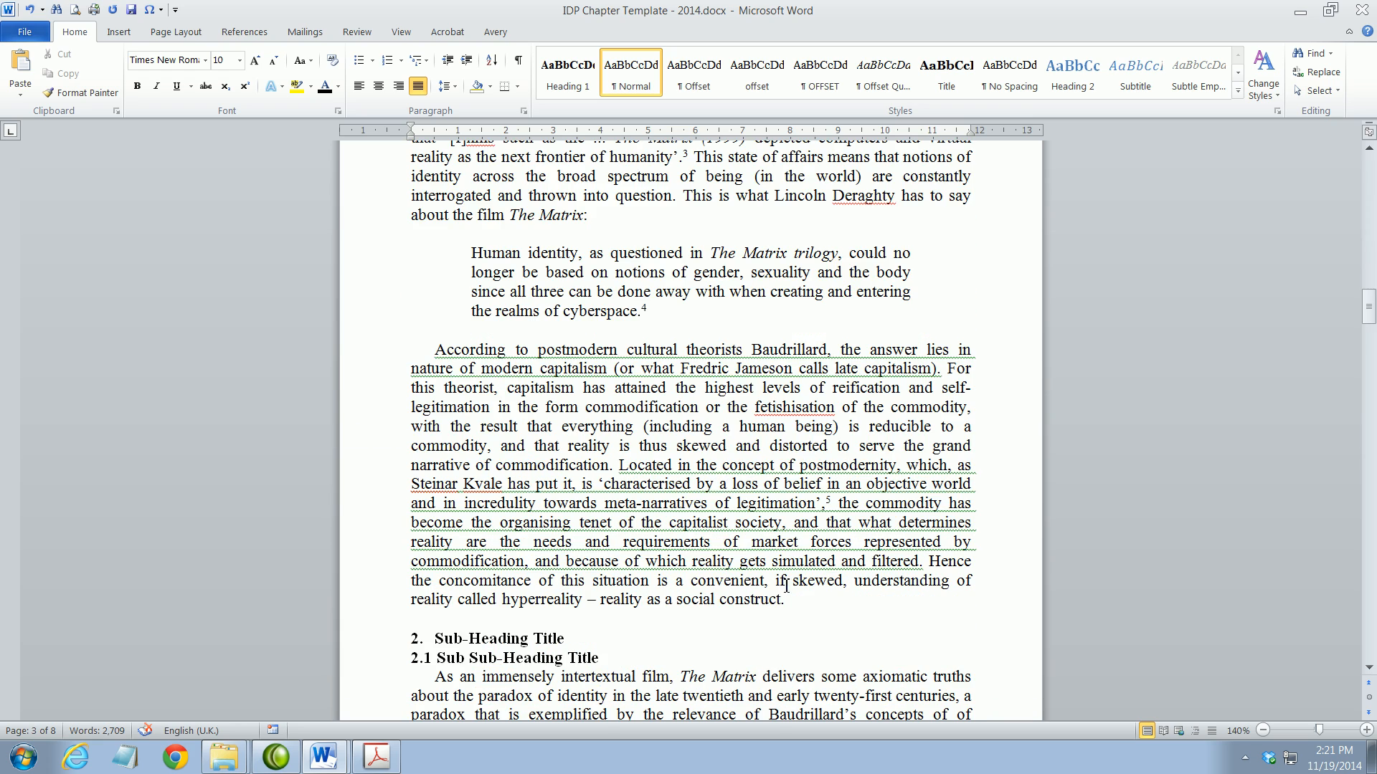
scroll(810, 627, up, 20)
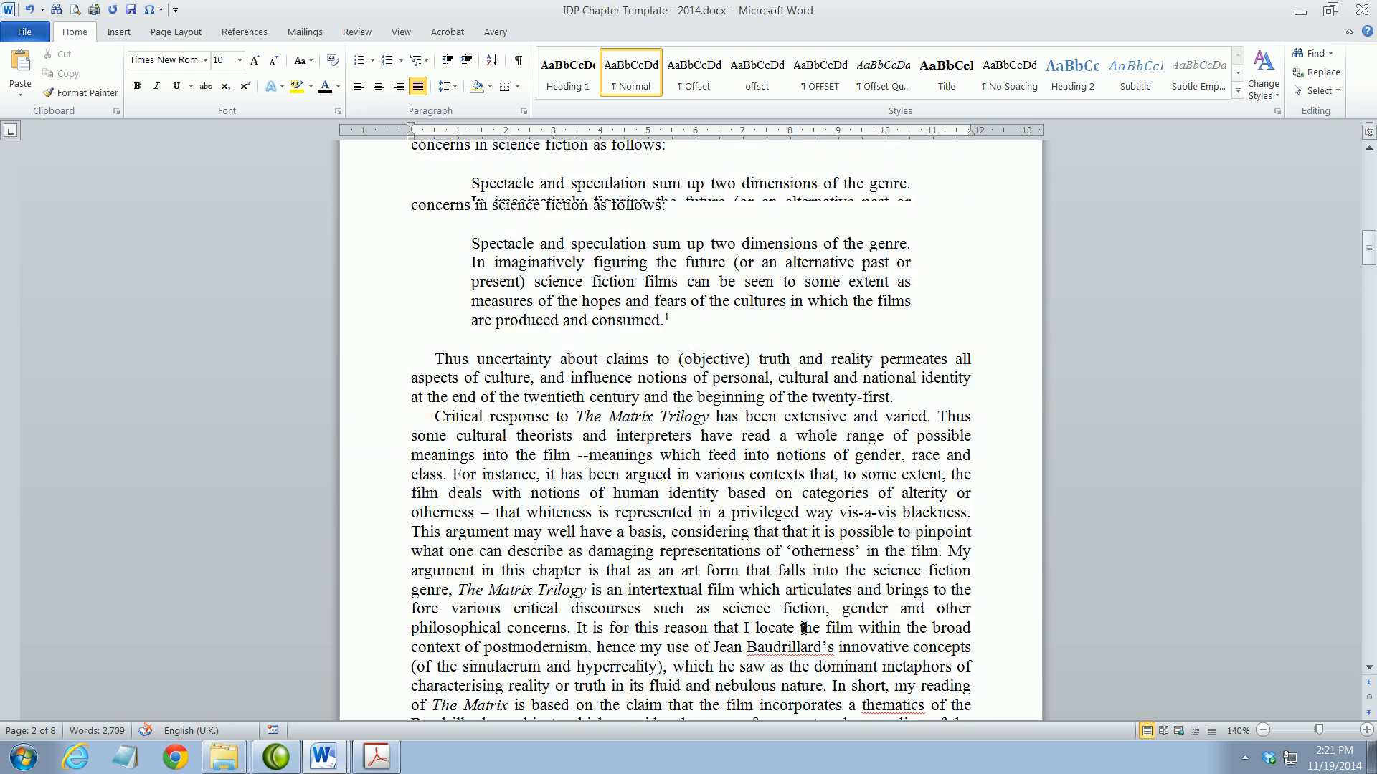
scroll(801, 632, up, 12)
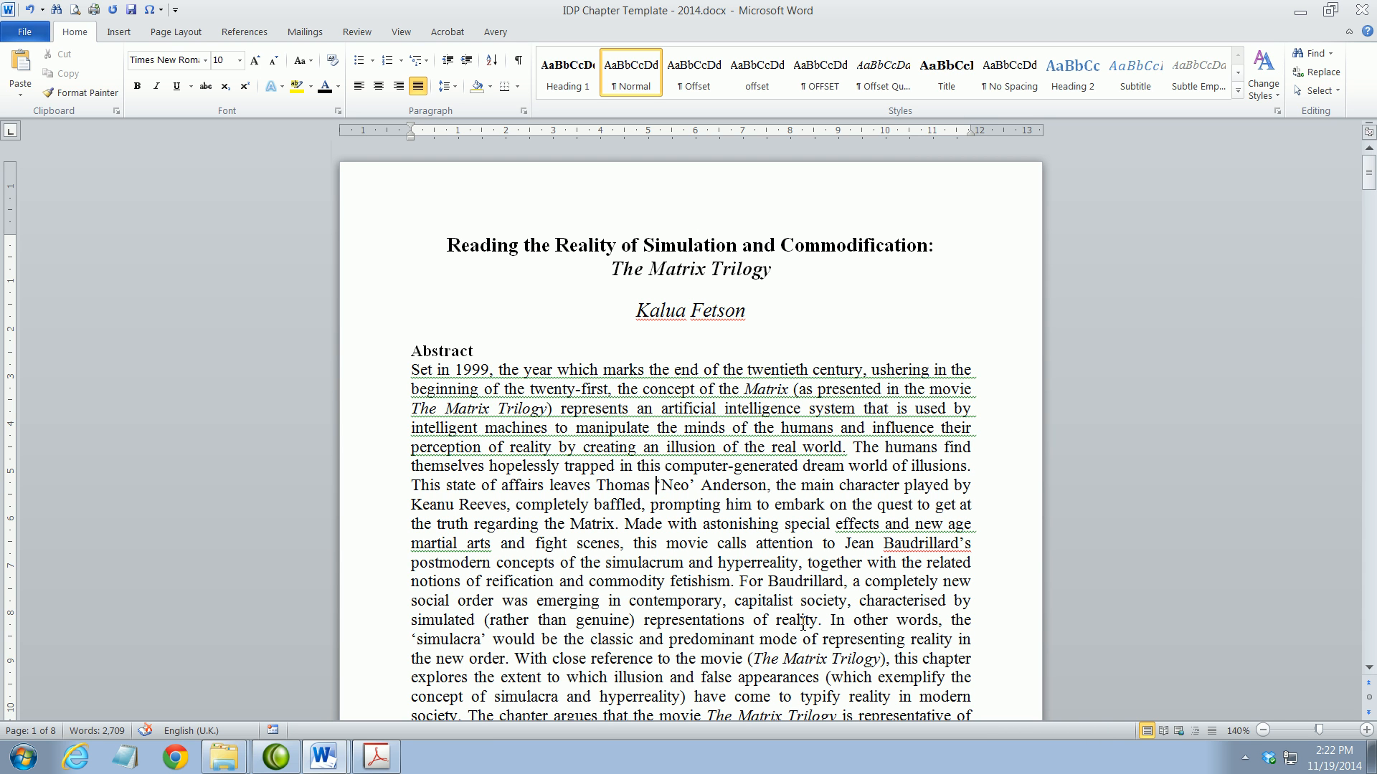
key(ctrl+s)
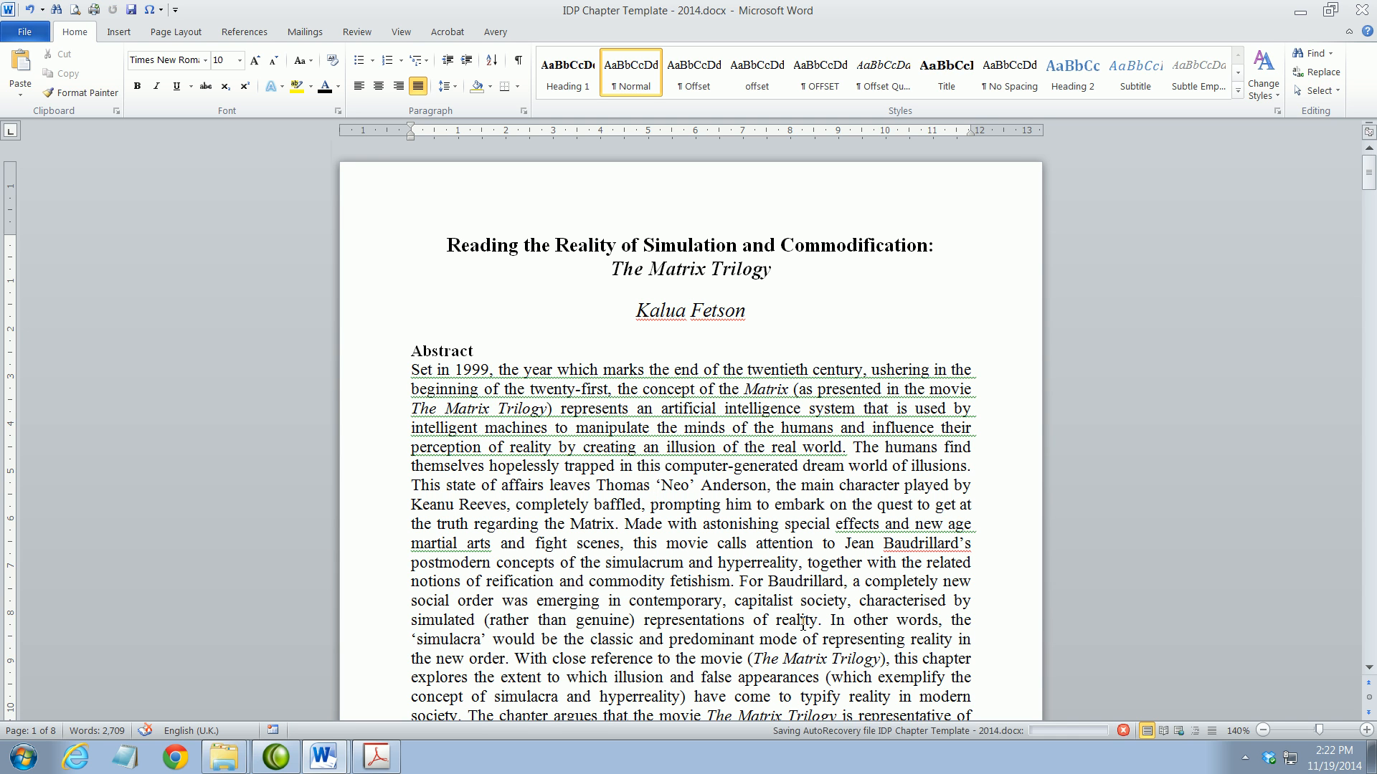